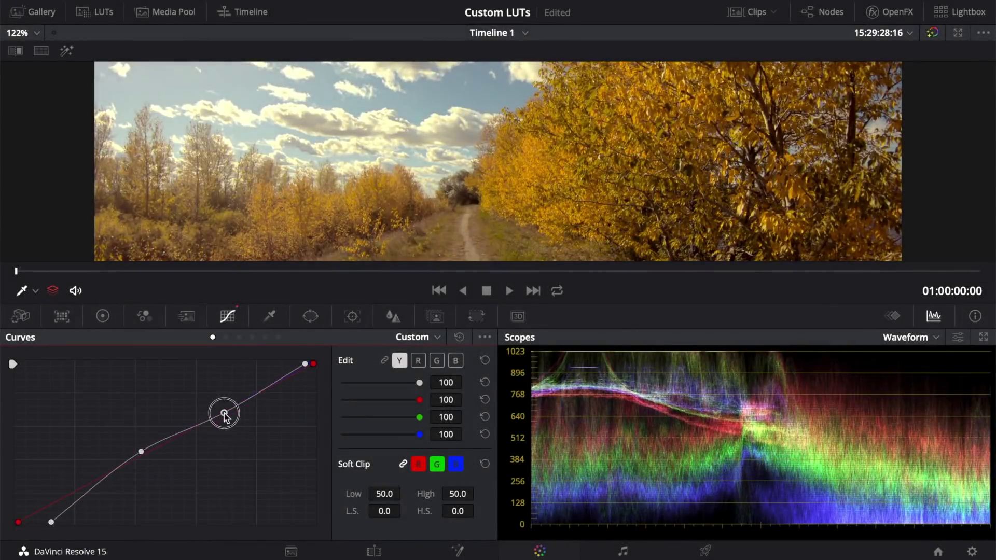
Step: Warm the red curve by pulling its top end inward and adding two points
click(417, 360)
mouse_move(313, 364)
mouse_down()
mouse_move(278, 363)
mouse_move(313, 379)
mouse_up()
click(213, 385)
click(126, 465)
Step: Add a point and lower the green curve's top end, then reshape the blue curve's ends and midpoint
click(436, 360)
click(241, 395)
drag(19, 522, 18, 508)
click(455, 360)
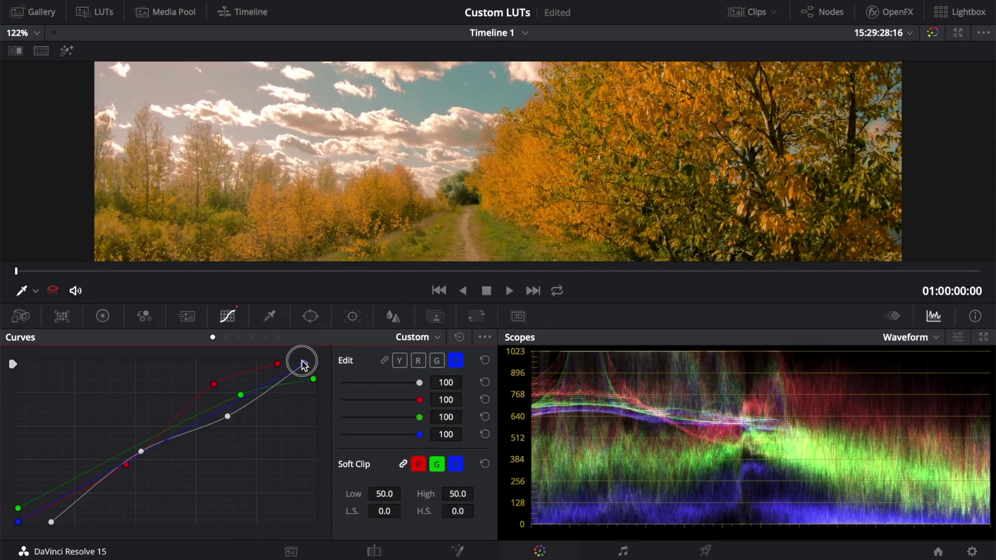
drag(304, 364, 293, 364)
click(233, 418)
mouse_move(18, 522)
mouse_down()
mouse_move(61, 521)
mouse_move(18, 515)
mouse_up()
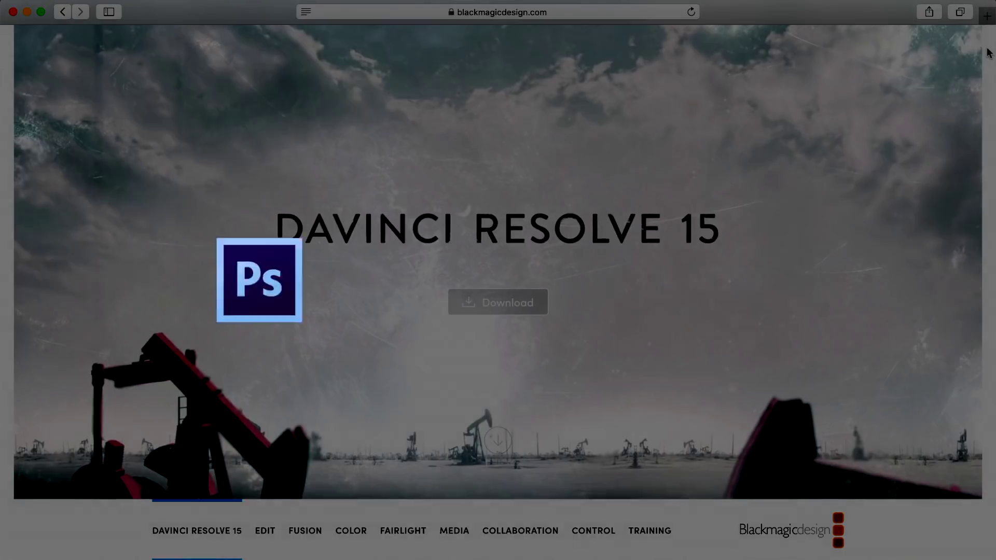
Step: Scroll the Blackmagic Design page down to the DaVinci Resolve 15 download cards
drag(988, 52, 973, 559)
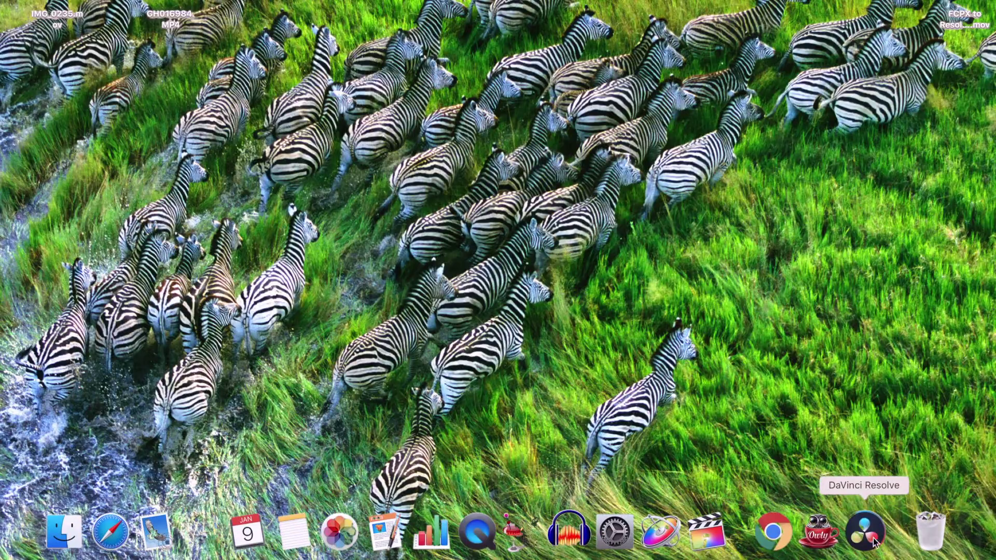
Step: Launch DaVinci Resolve and create a new project named 'Custom LUTs'
click(864, 531)
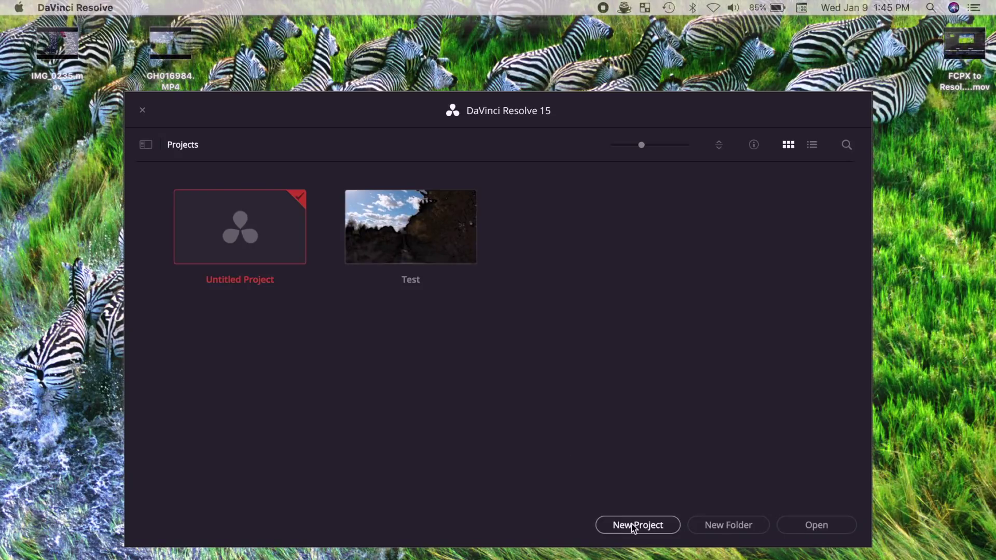
click(631, 524)
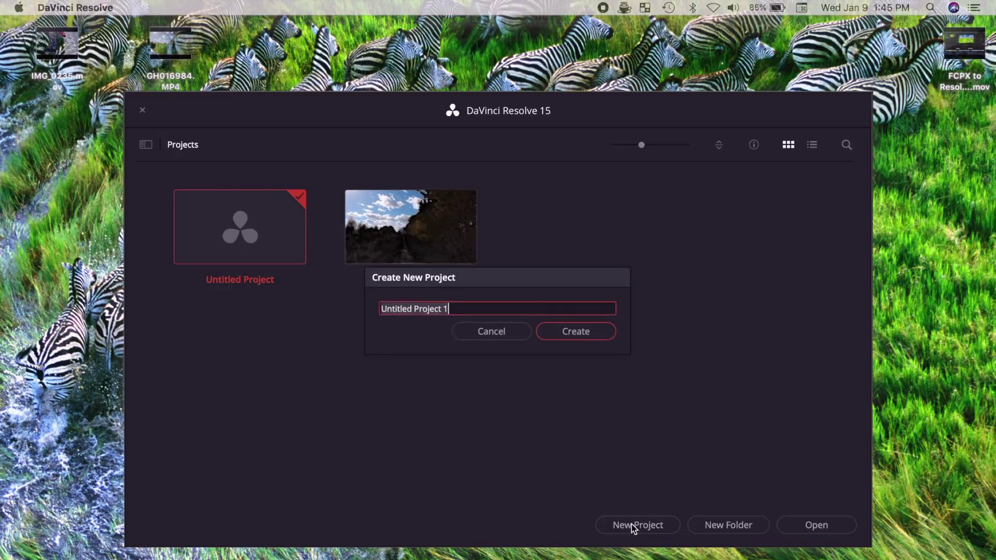
text(Custom LUTs)
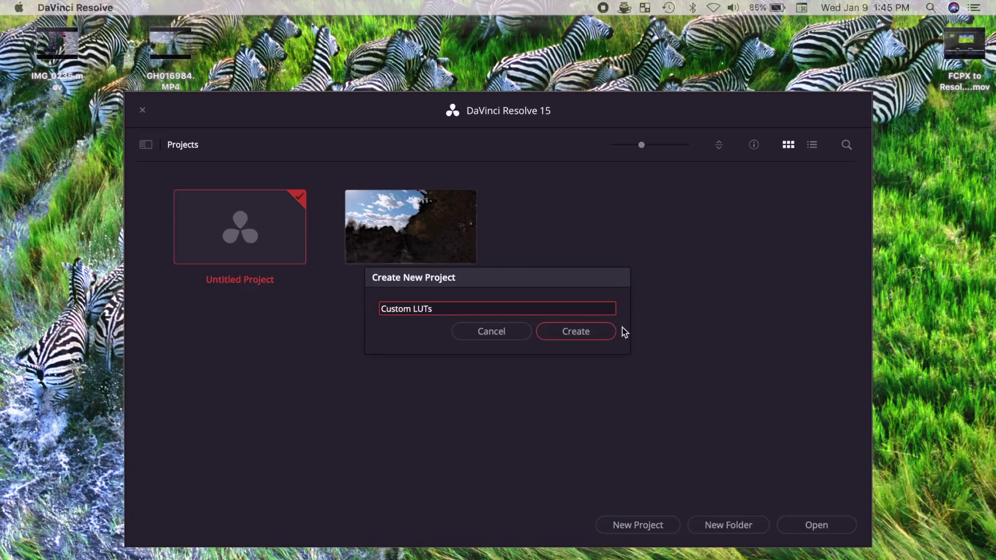
click(604, 332)
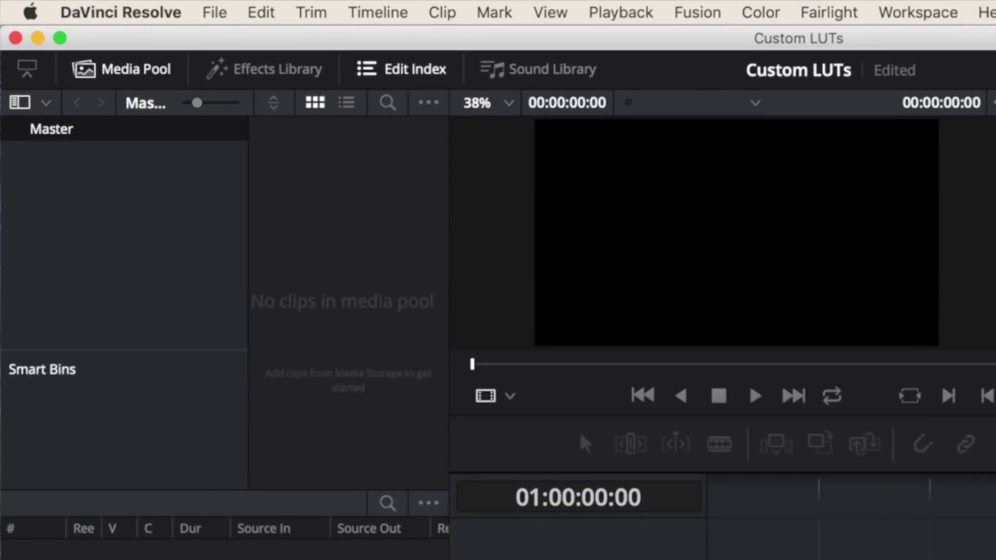
Step: Import GH016984.MP4 into the media pool via File > Import Media
click(218, 12)
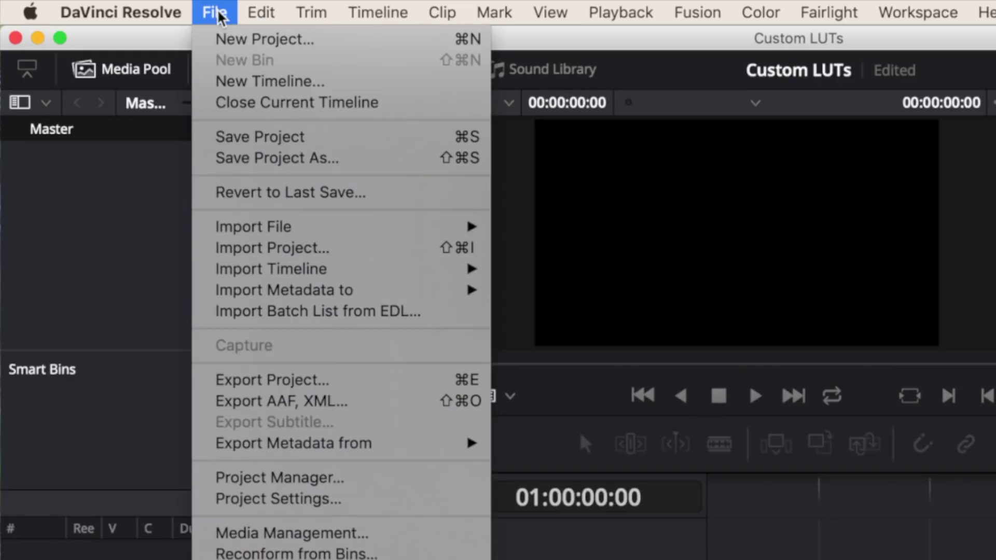
mouse_move(278, 228)
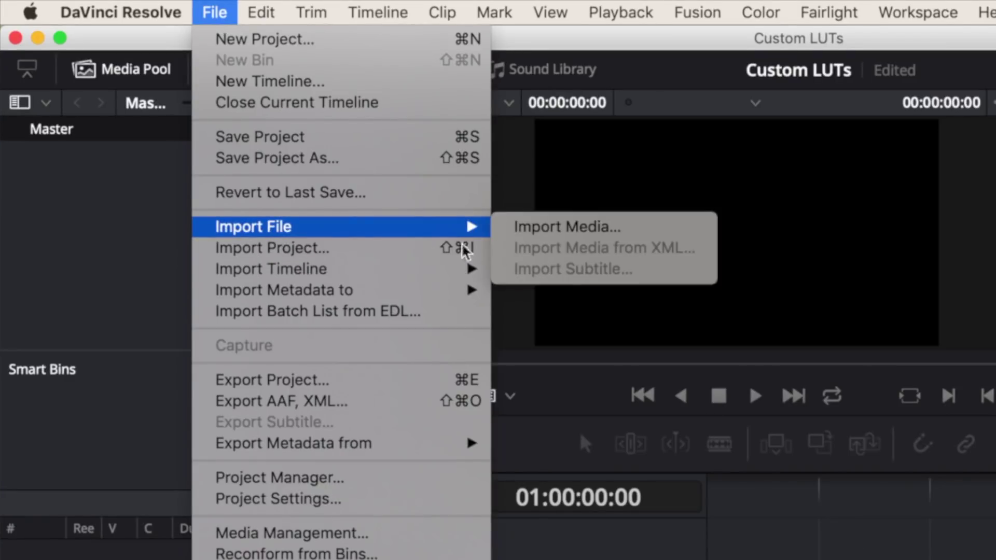
click(560, 228)
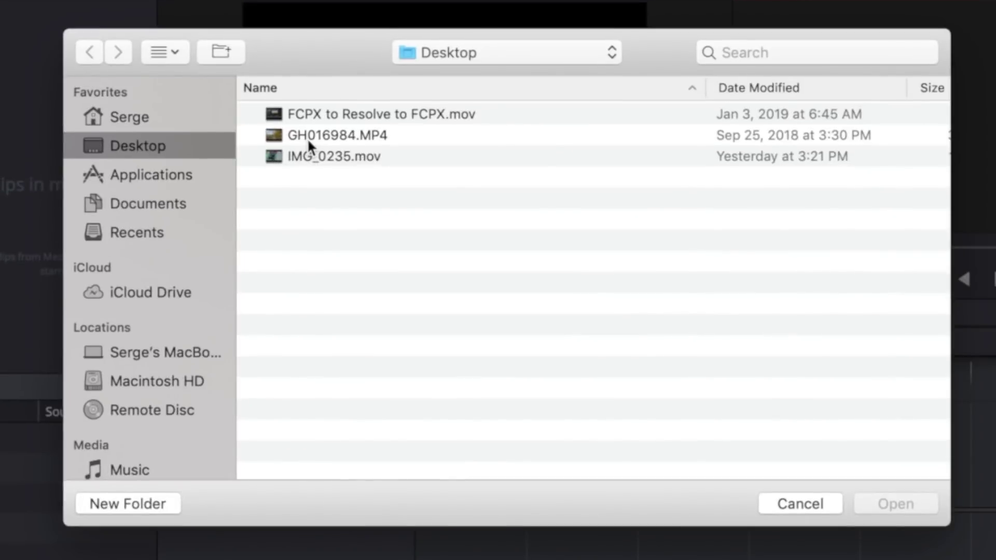
click(308, 138)
click(875, 501)
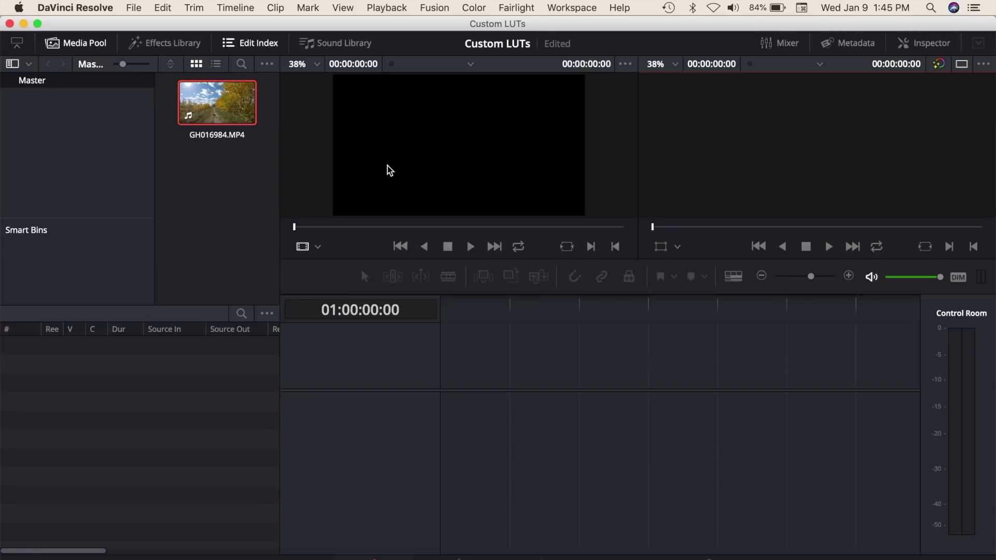
Step: Drop GH016984.MP4 onto a new Timeline 1 and switch to the Color page
drag(216, 104, 444, 437)
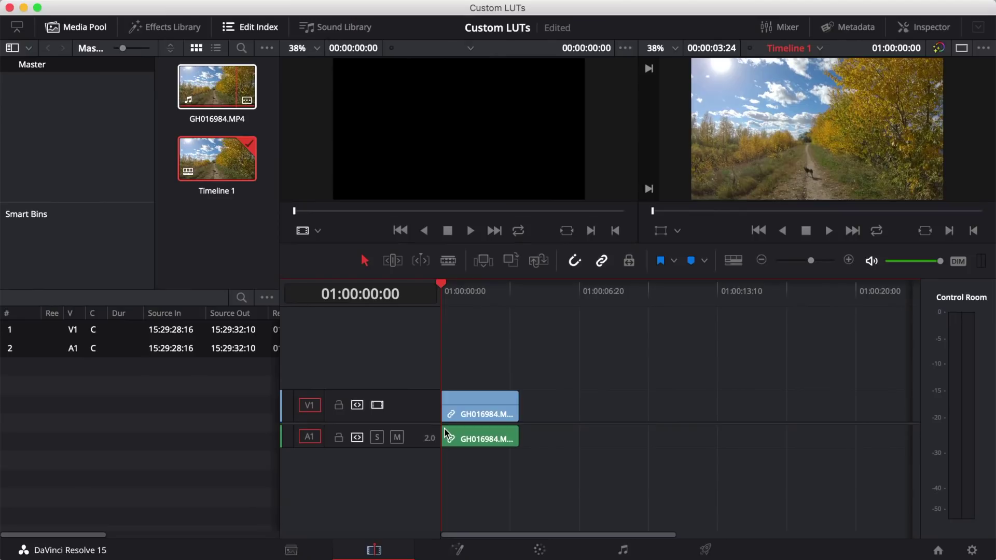
click(539, 549)
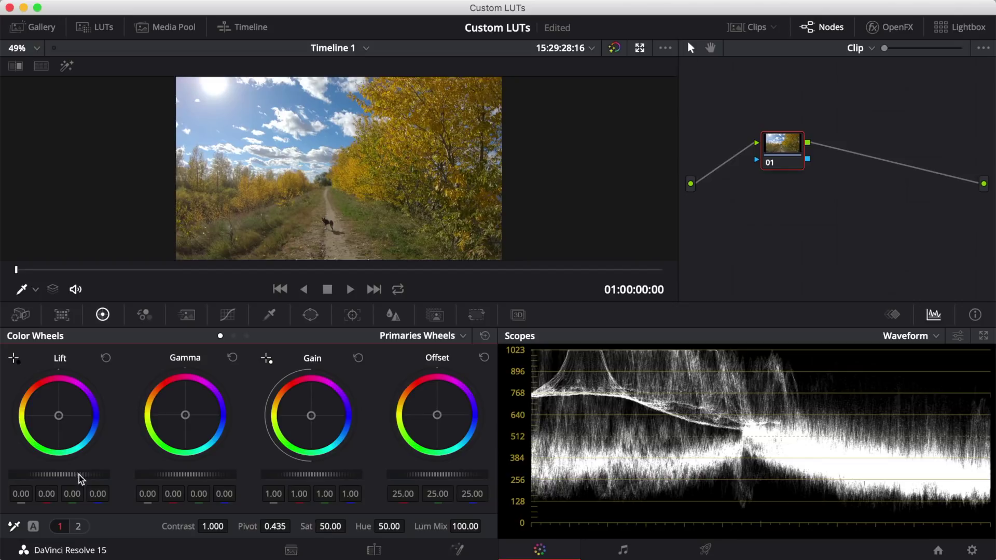
Step: Grade node 01 to Lift -0.08, Gamma 0.07 and Contrast 1.130
drag(79, 475, 11, 474)
drag(163, 480, 218, 475)
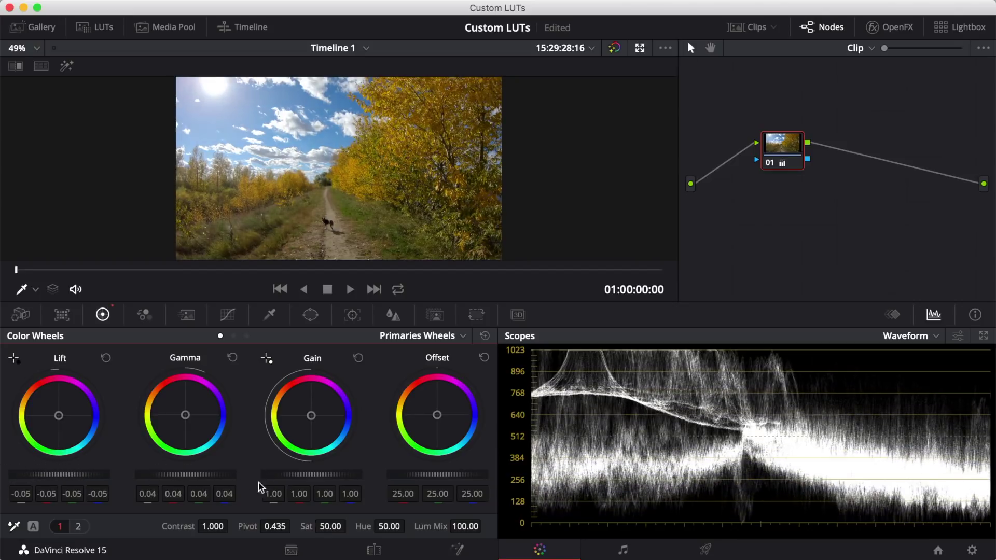
drag(77, 474, 44, 473)
drag(213, 526, 244, 527)
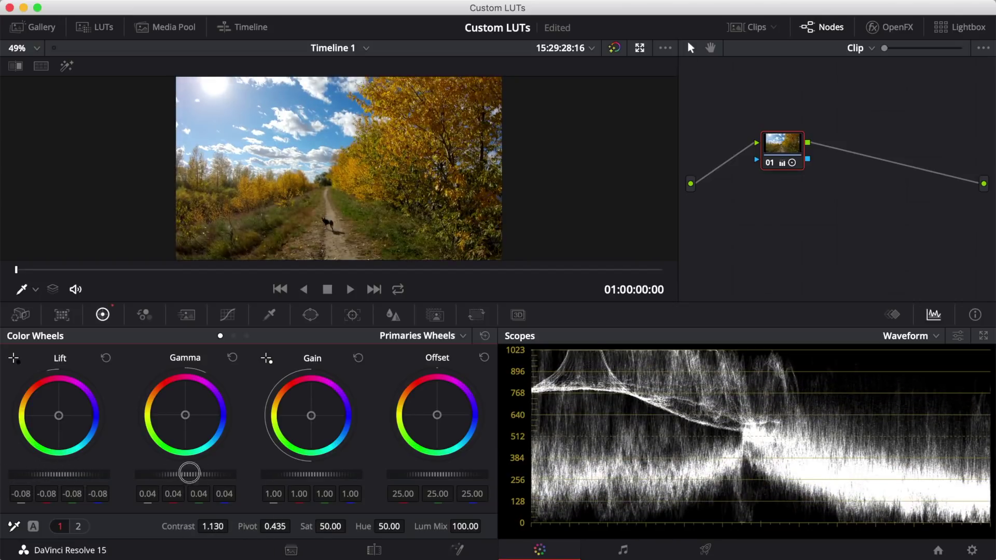
drag(189, 474, 241, 484)
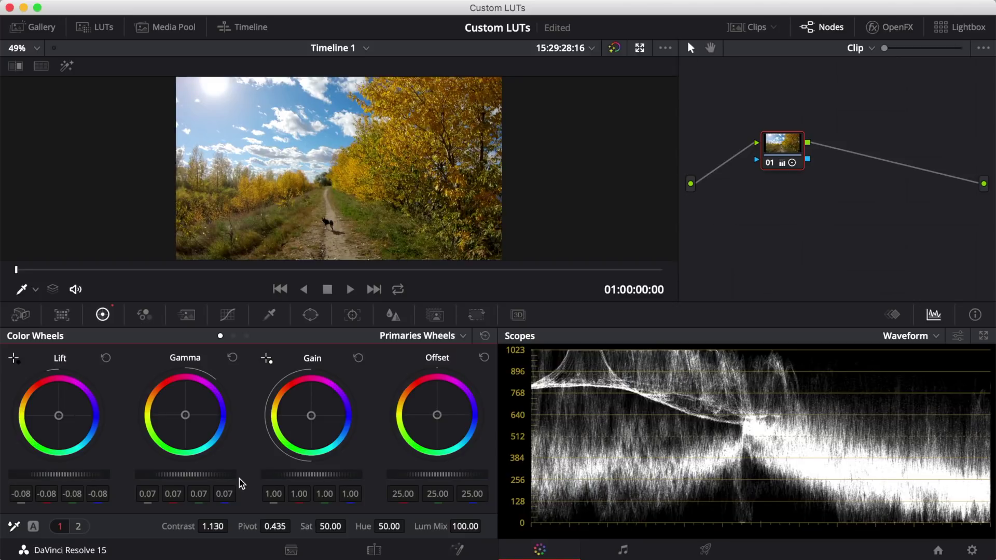
Step: Toggle node 01's grade off and on with Cmd+D to compare
key(super+d)
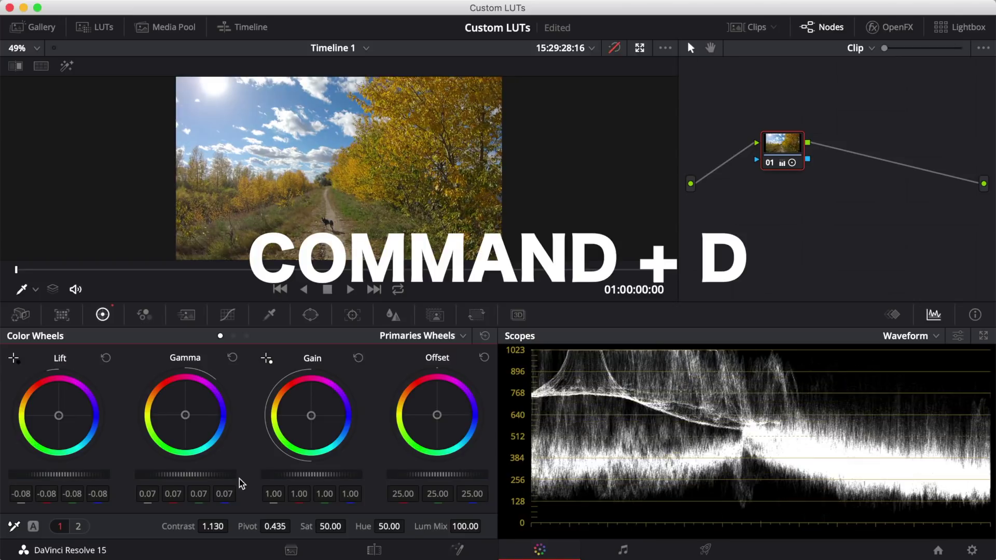
key(super+d)
key(super+d)
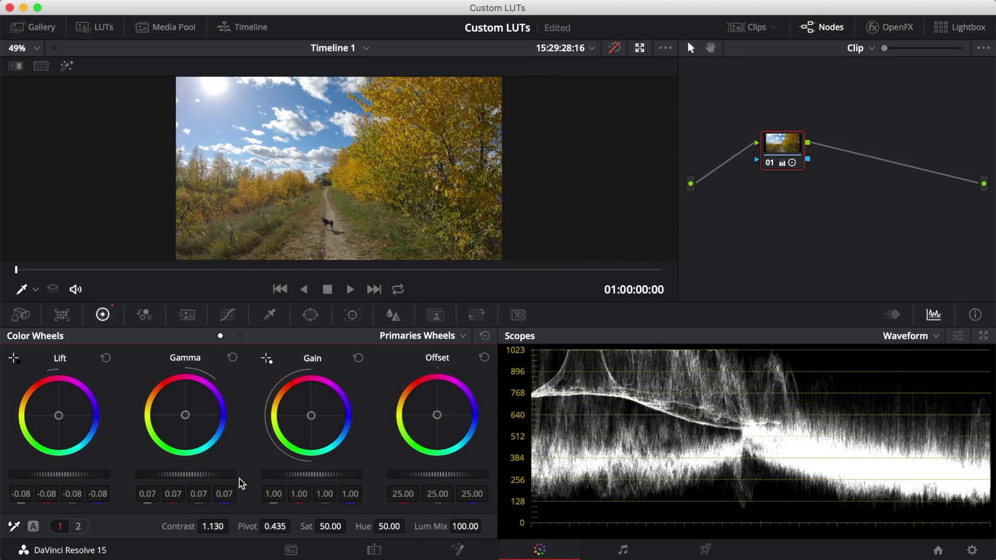
key(super+d)
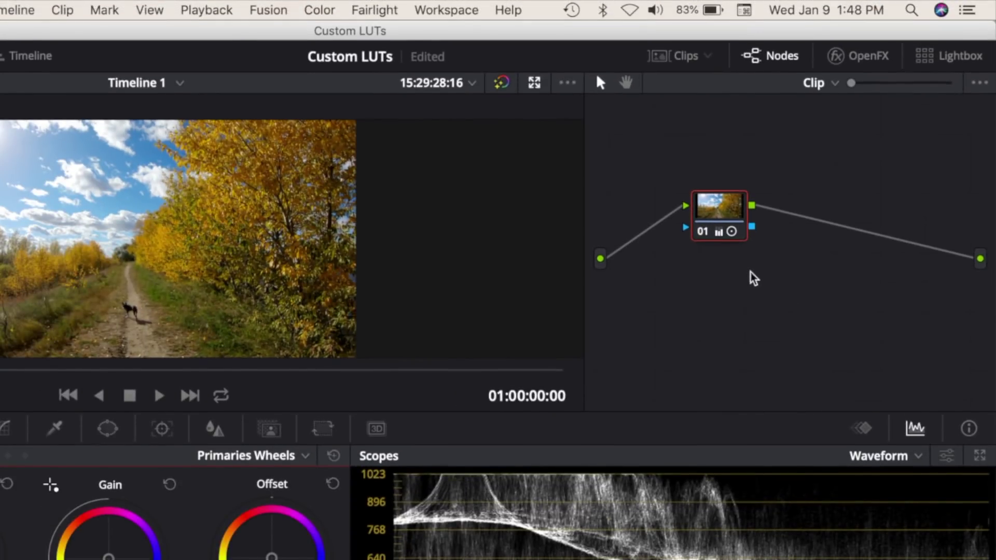
Step: Add serial node 02 after node 01 from the Color menu
click(319, 10)
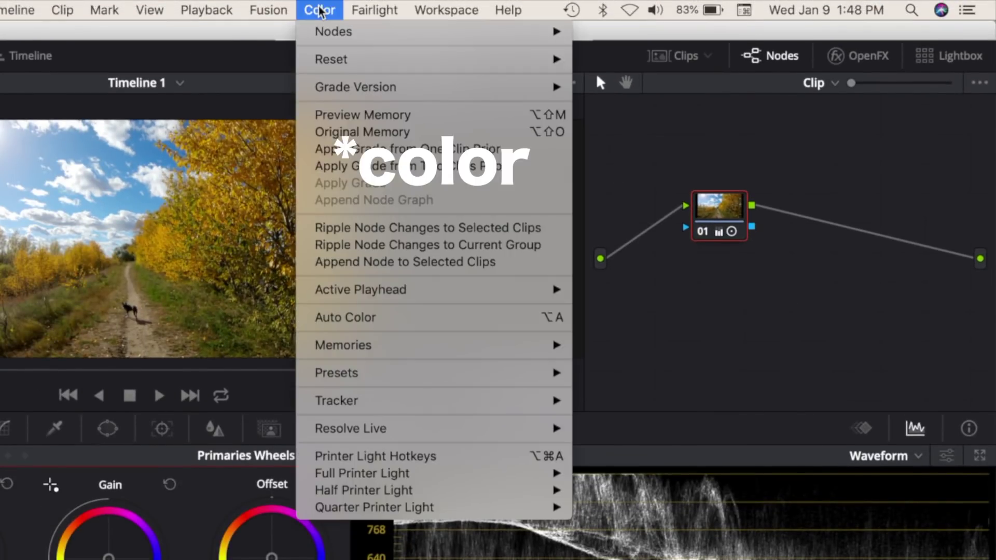
mouse_move(327, 31)
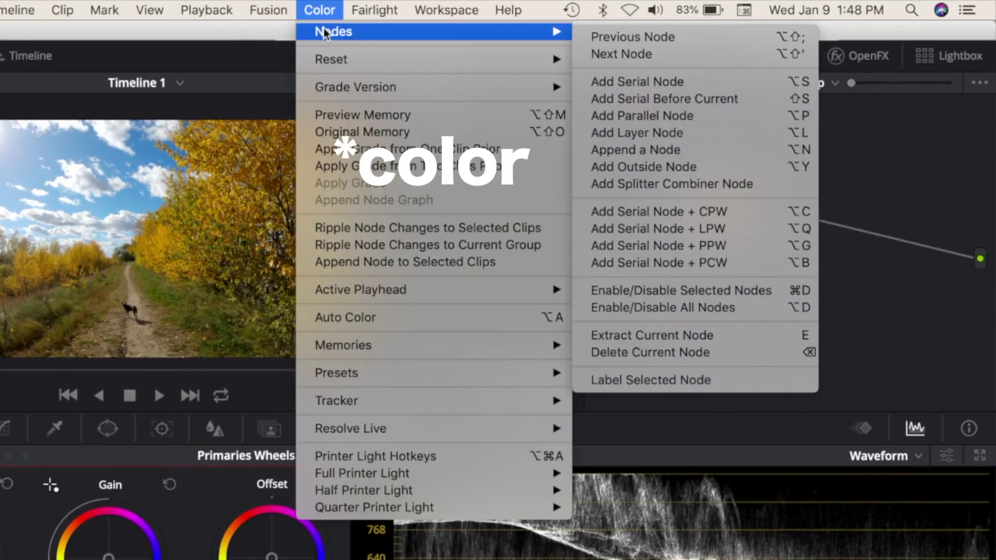
click(654, 85)
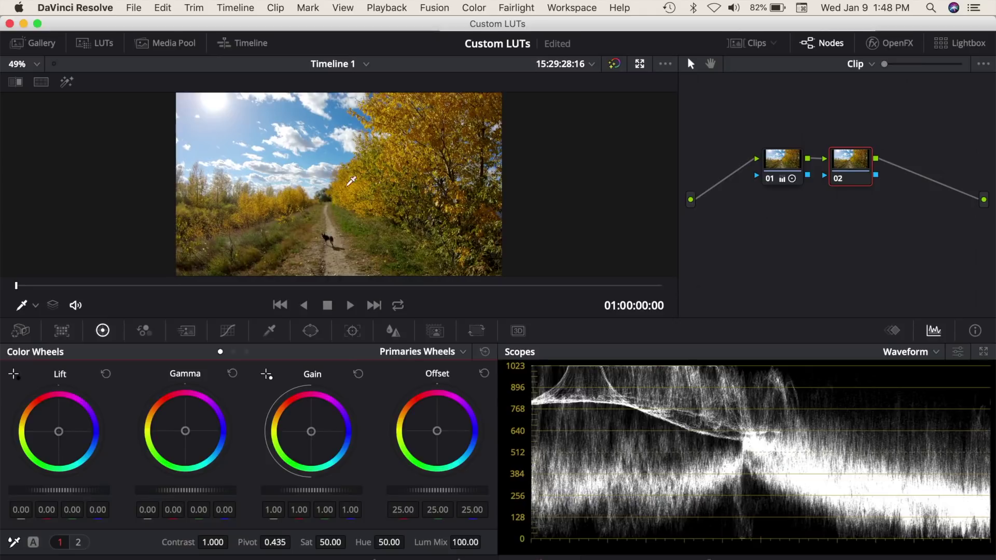
Step: Push node 02's Gain toward warm orange (R 1.12, G 0.99, B 0.75)
click(230, 331)
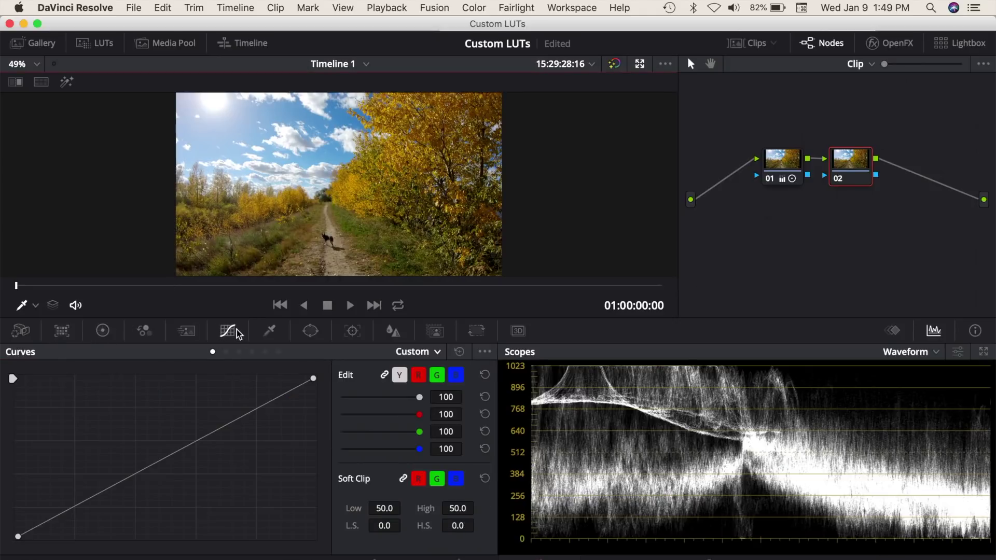
click(103, 331)
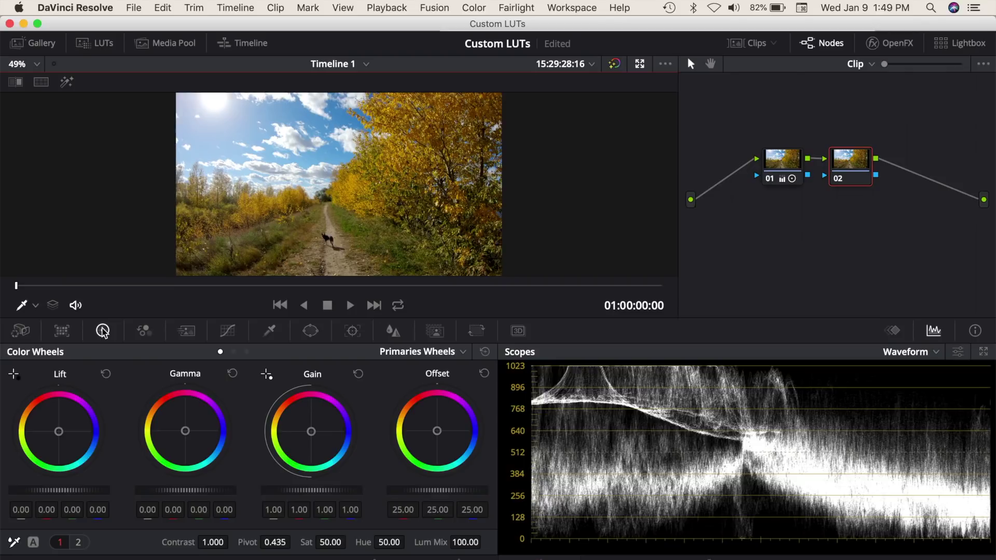
click(311, 431)
drag(311, 431, 262, 399)
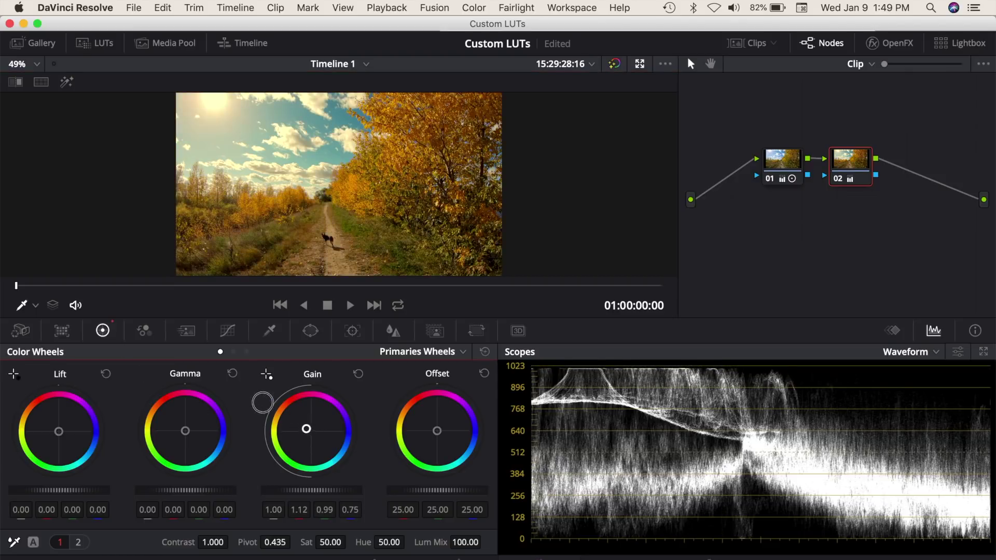
Step: Raise the red curve and pull down the top of the blue curve
click(227, 330)
drag(18, 536, 18, 525)
drag(119, 478, 119, 471)
click(235, 424)
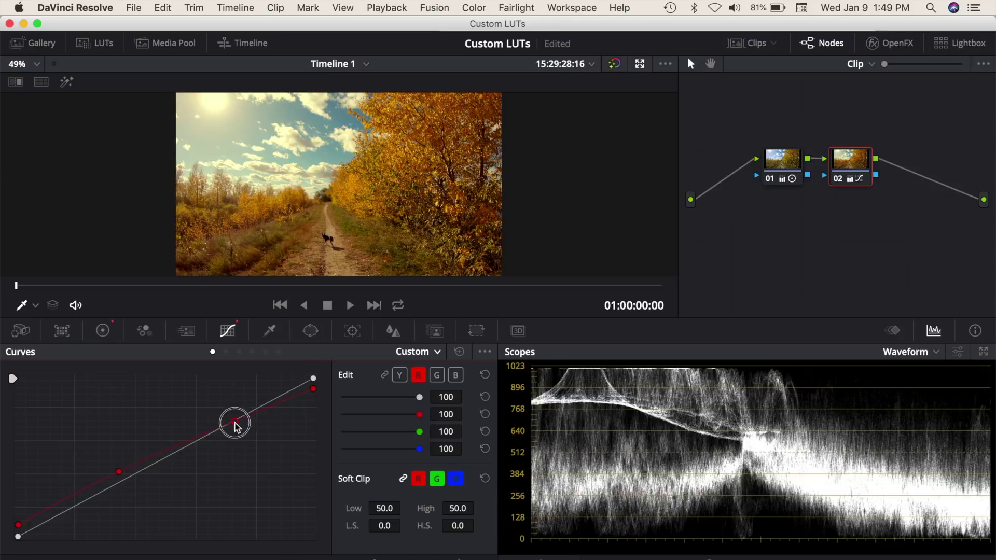
click(455, 374)
drag(313, 378, 287, 379)
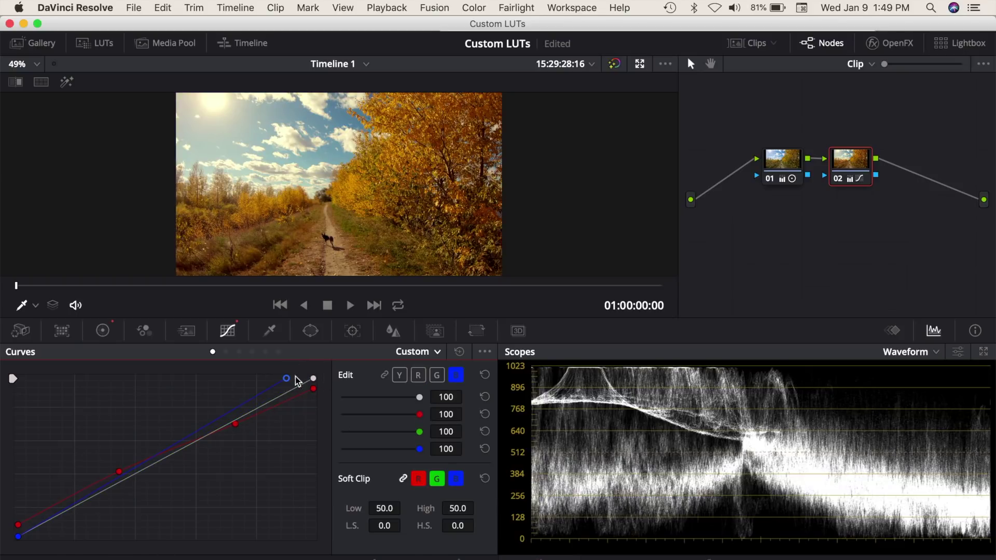
click(437, 352)
click(439, 400)
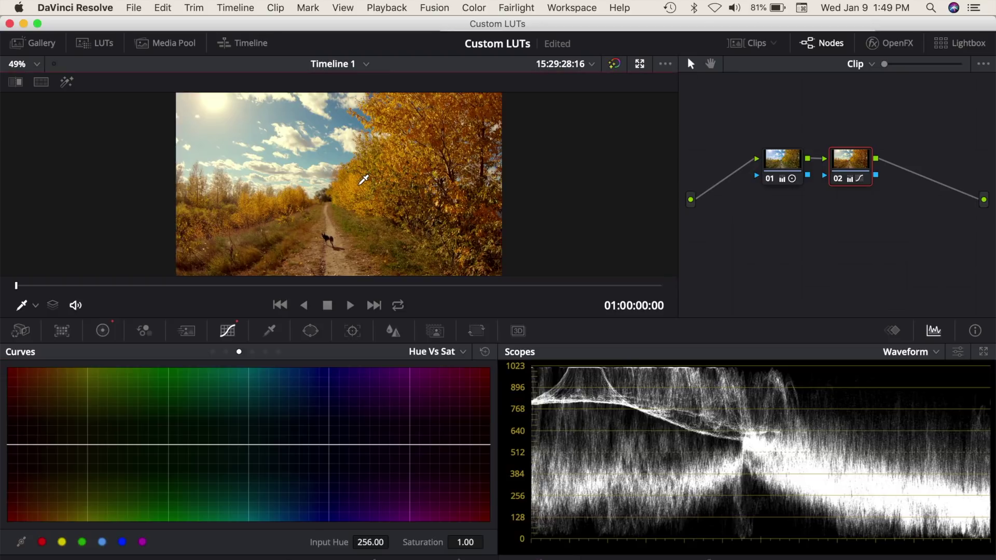
Step: Sample the golden foliage, boost its saturation in Hue Vs Sat, and toggle node 02 to compare
click(360, 182)
drag(69, 444, 97, 459)
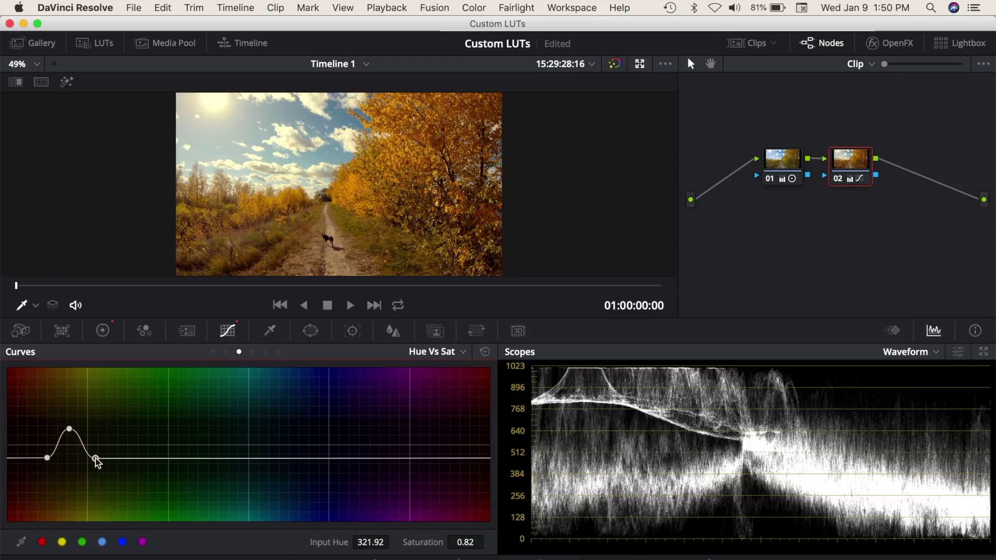
key(super+d)
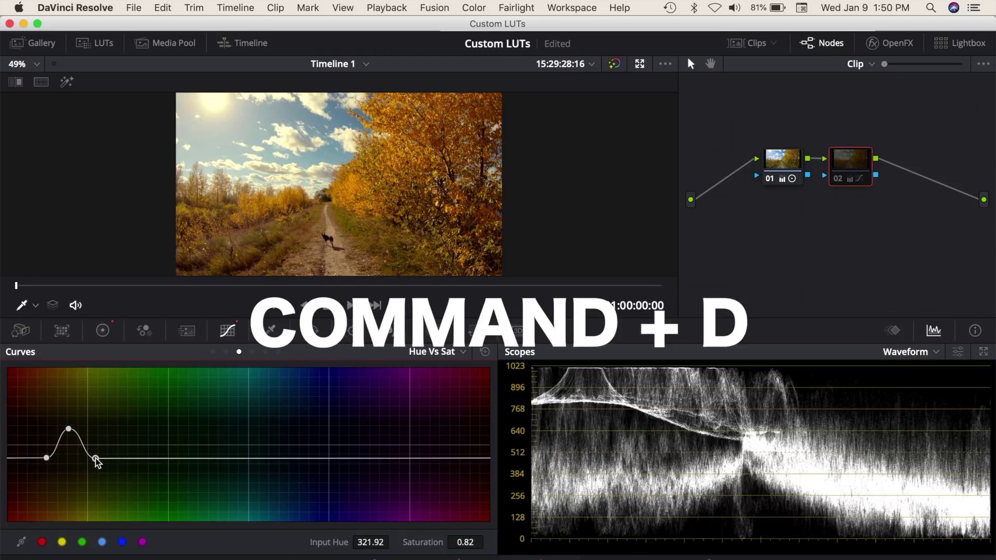
key(super+d)
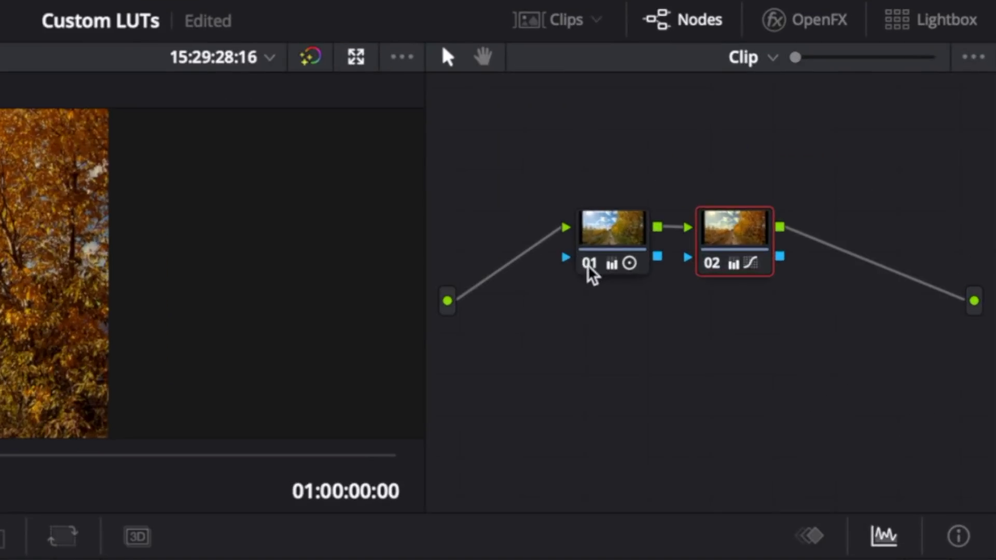
Step: Select node 01 in the node editor
click(595, 247)
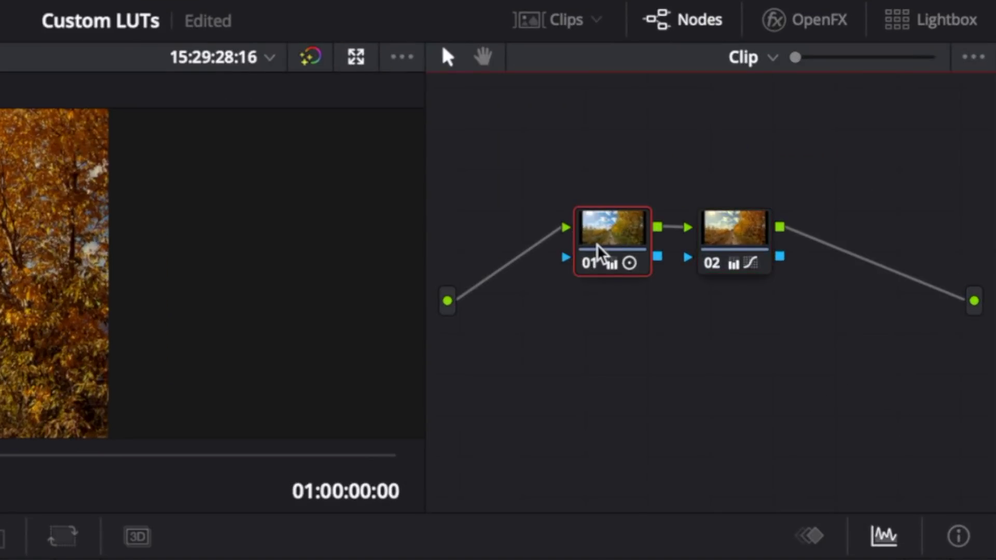
Step: Toggle node 01 off and back on, then show the clip strip and select clip 01
click(590, 265)
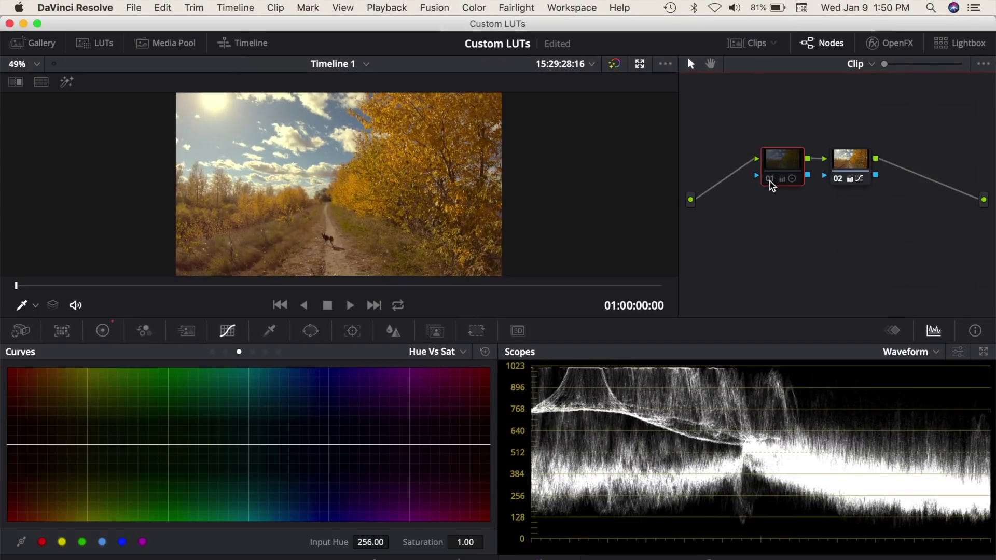
click(770, 180)
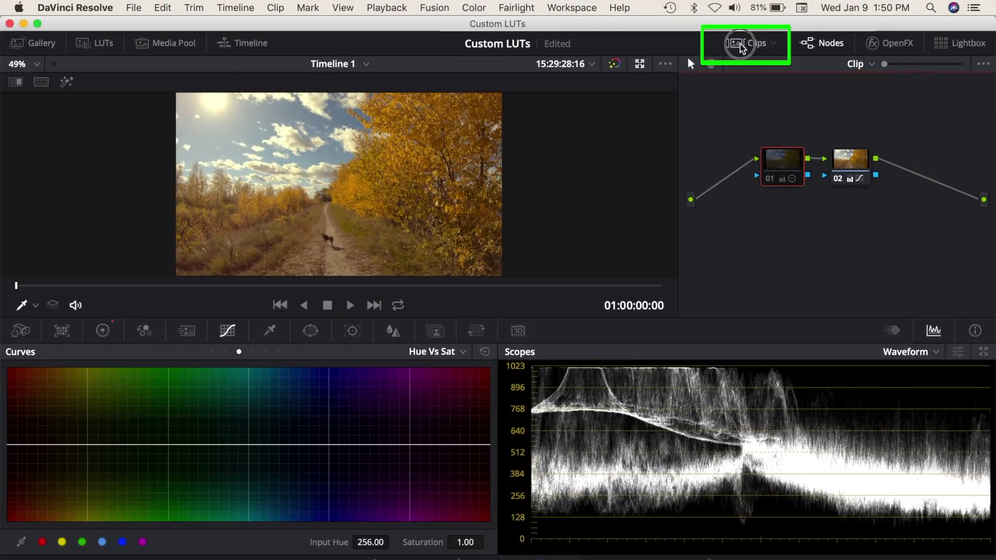
click(742, 48)
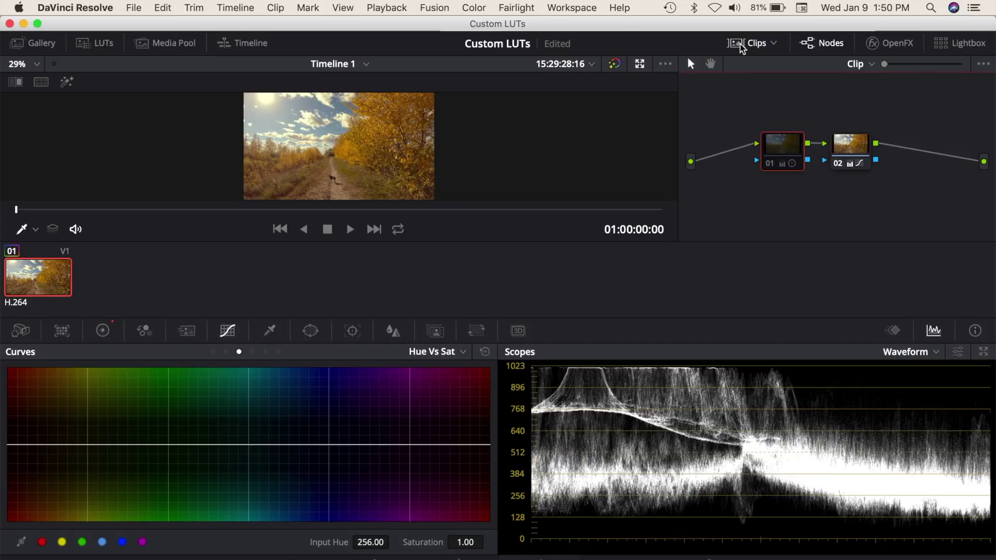
click(38, 285)
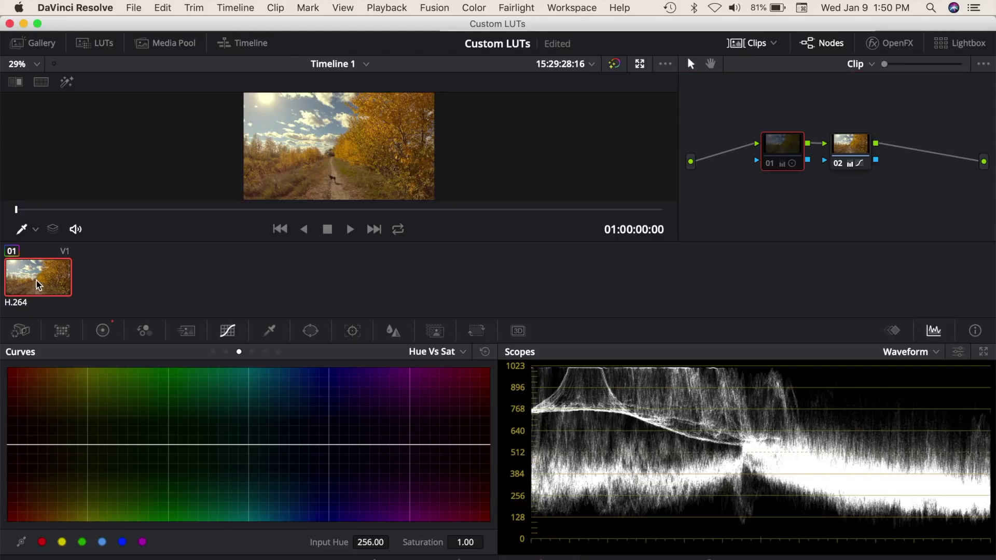
Step: Export clip 01's grade as a 3D LUT (CUBE) file named 'Golden Hour'
right_click(38, 284)
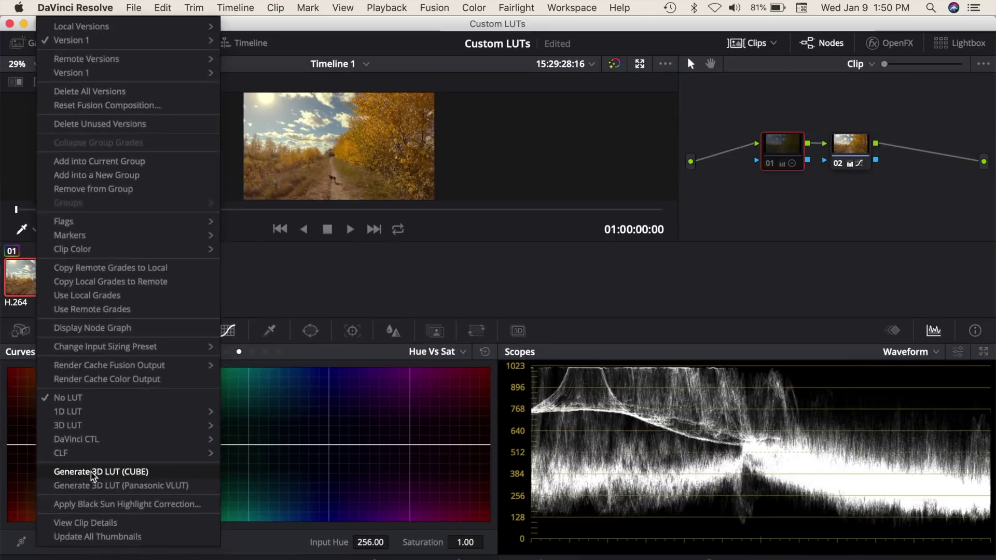
click(228, 340)
text(Golden Hour)
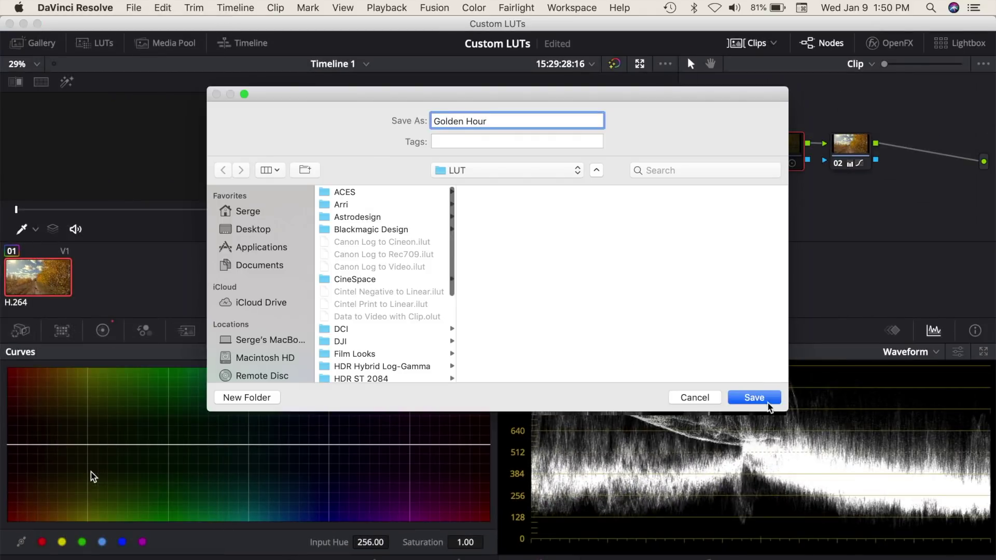
click(766, 401)
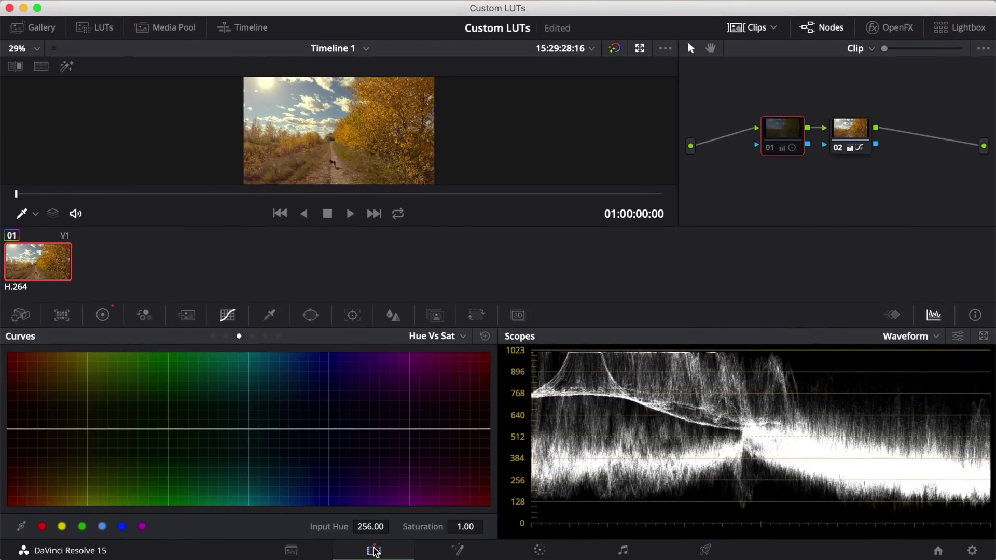
Step: Import IMG_0235.mov and place it on Timeline 1 after the first clip
click(374, 551)
click(133, 1)
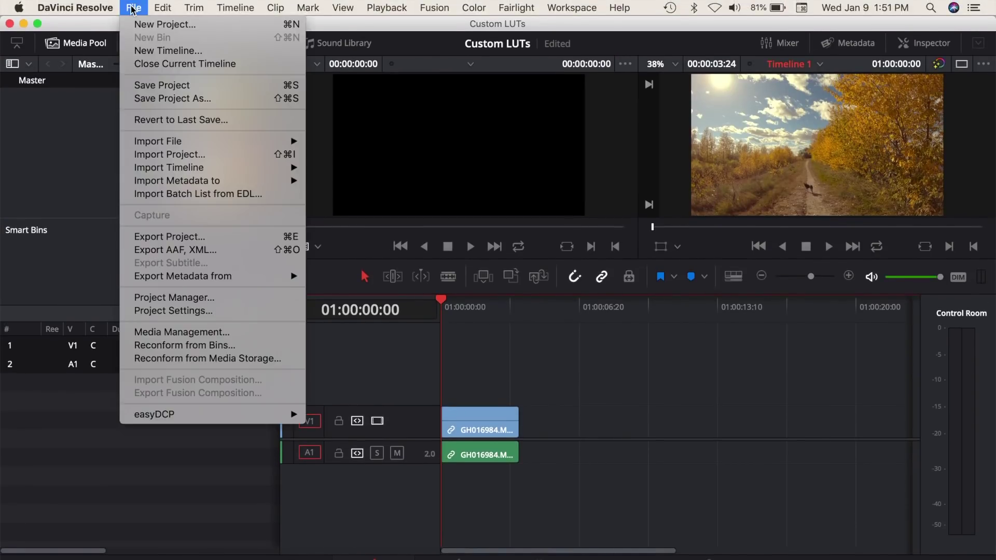
mouse_move(178, 139)
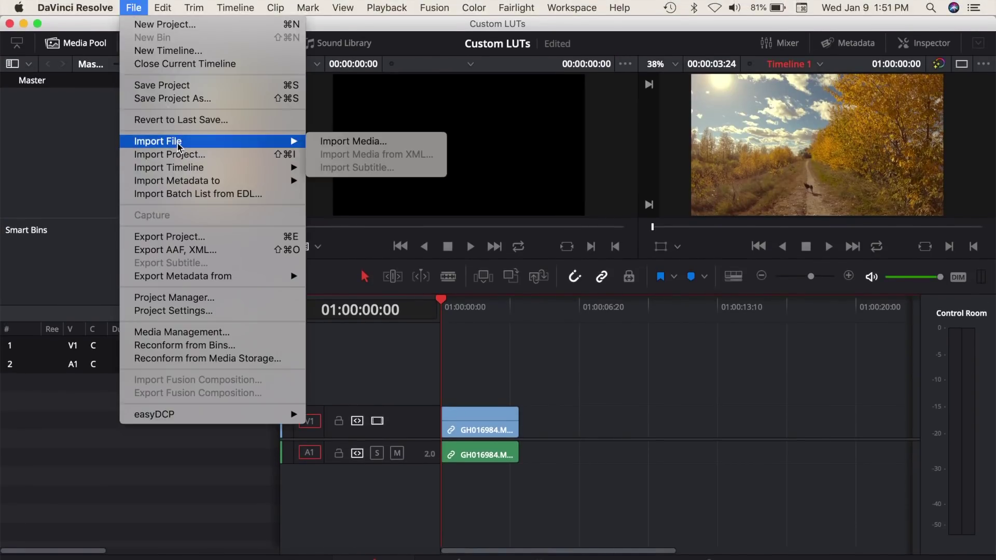
click(354, 141)
click(389, 184)
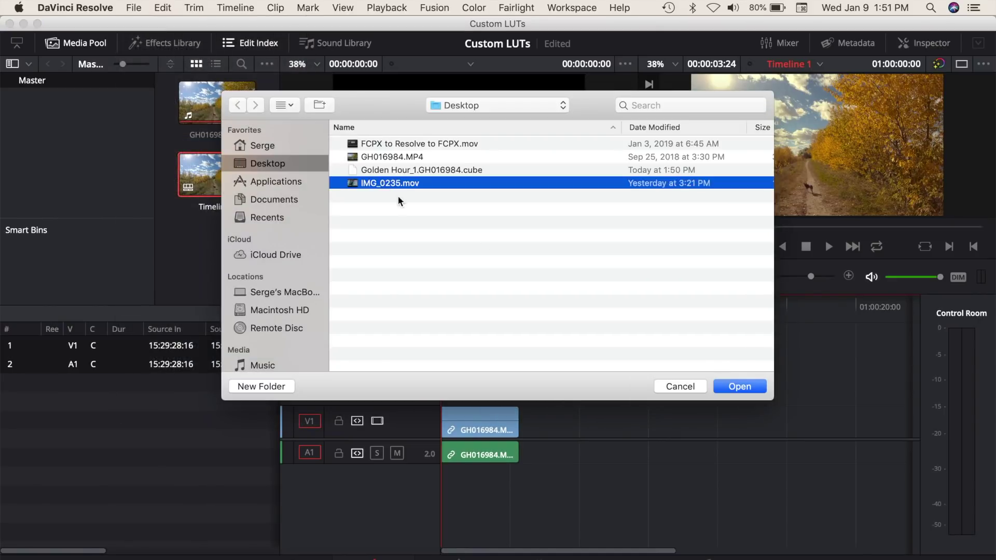
click(733, 390)
drag(217, 246, 520, 430)
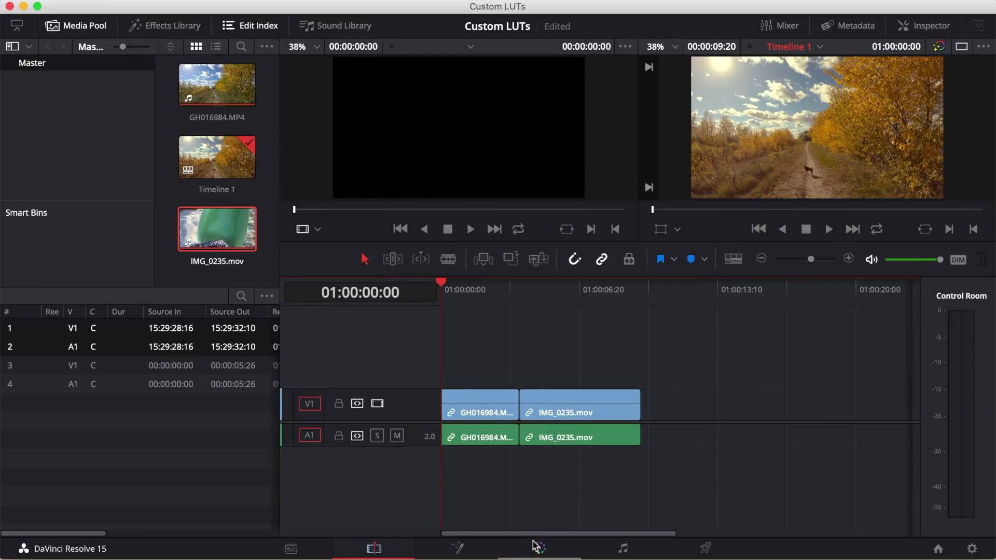
Step: On the Color page, apply the 3D LUT Golden Hour_1.GH016984 to clip 02
click(539, 549)
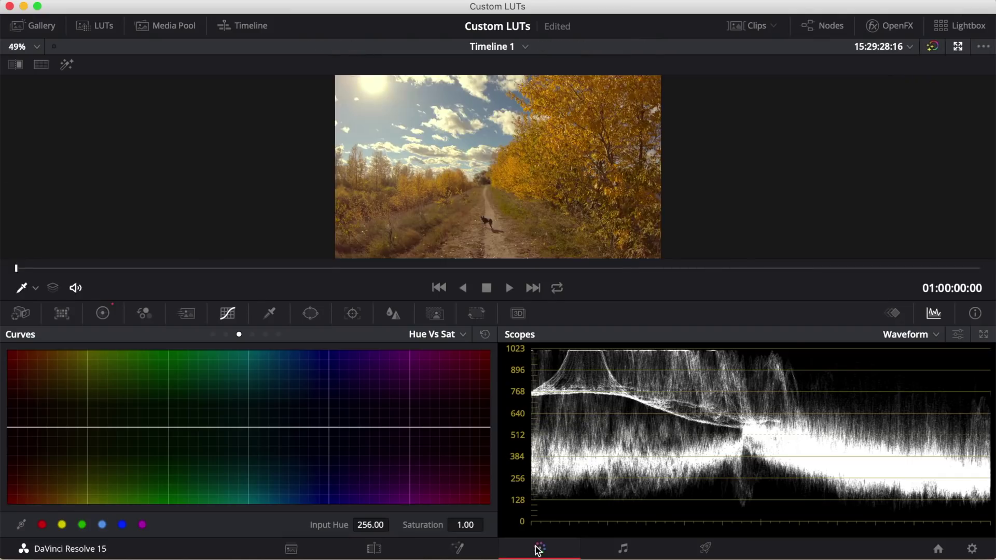
click(751, 30)
click(115, 266)
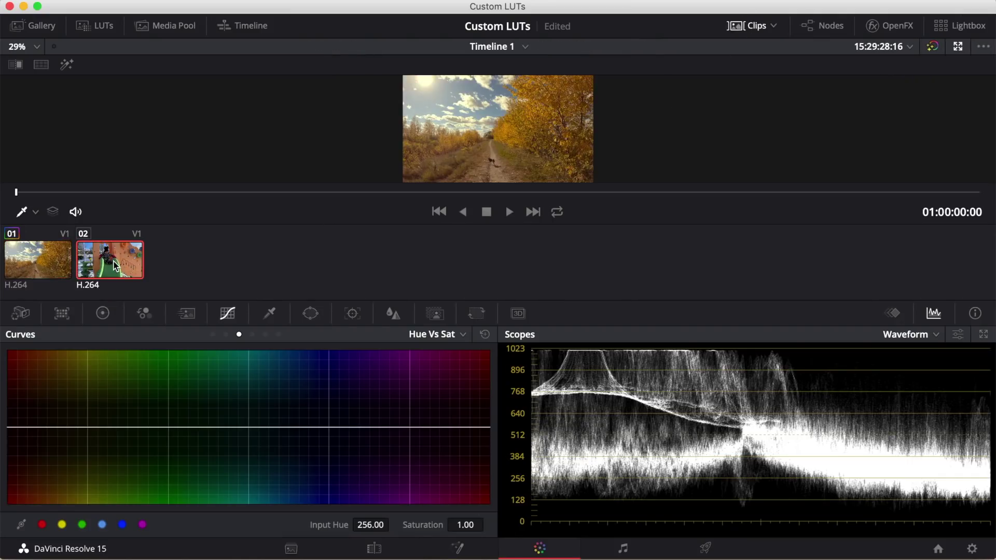
right_click(115, 266)
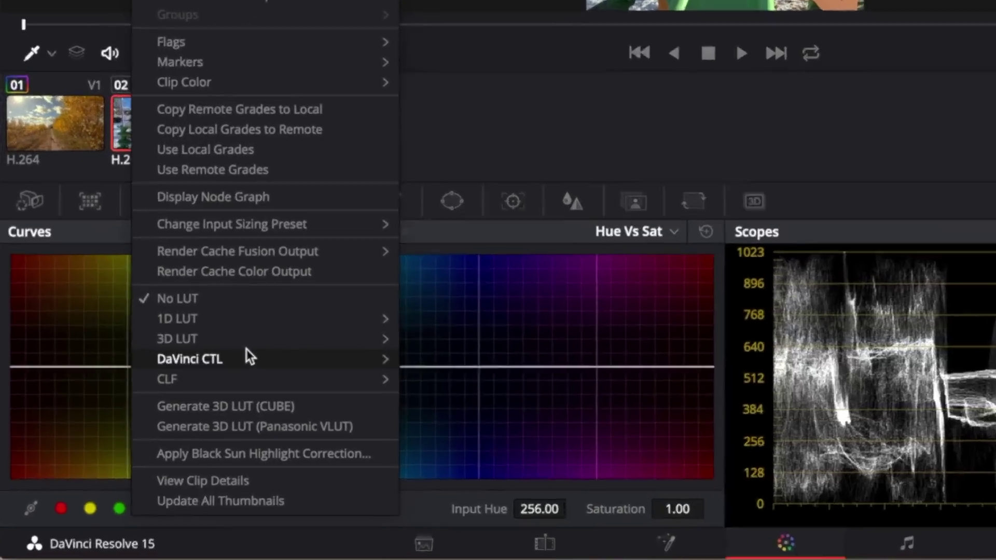
mouse_move(251, 337)
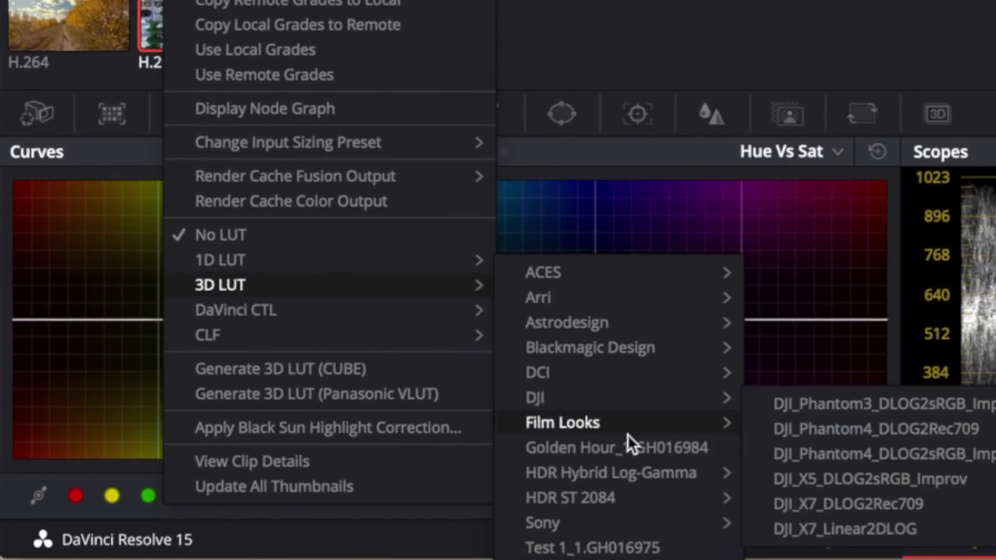
click(621, 448)
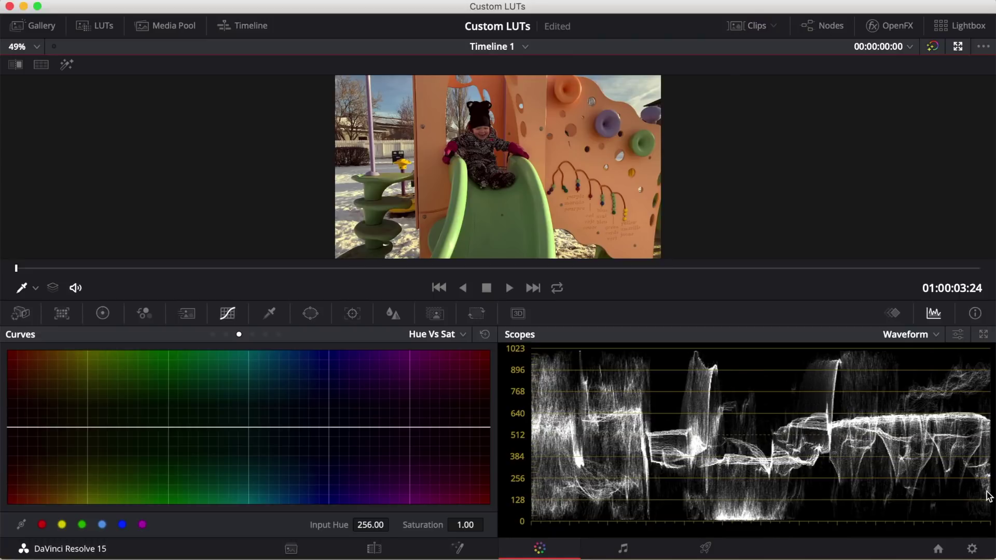
Step: Open the LUT folder from Project Settings > Color Management > Lookup Tables in Finder
click(971, 550)
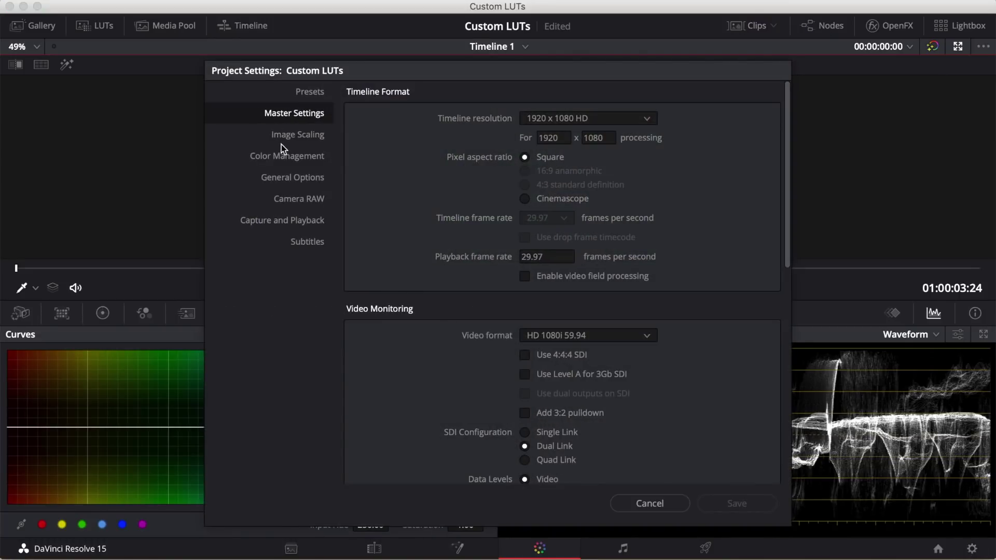
click(283, 159)
scroll(429, 229, down, 15)
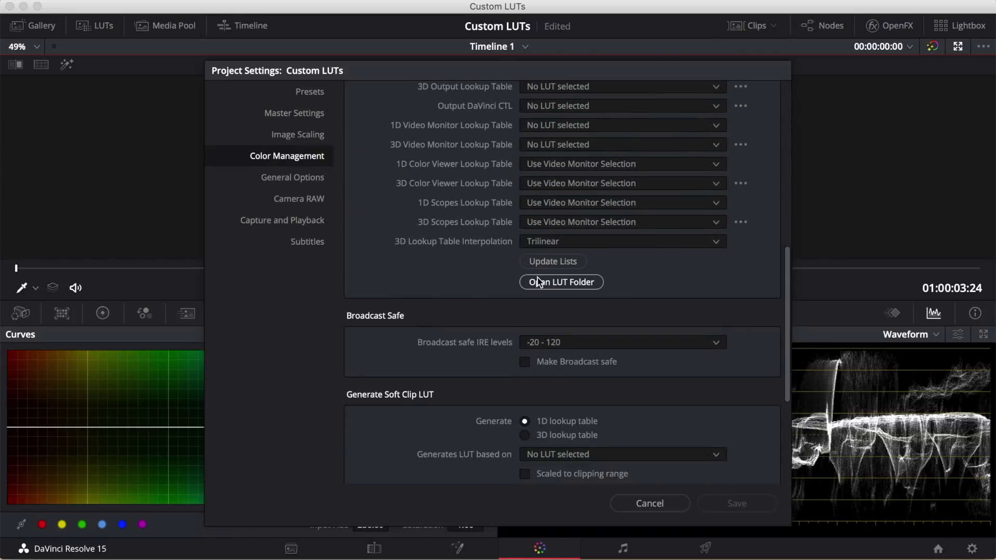
click(538, 282)
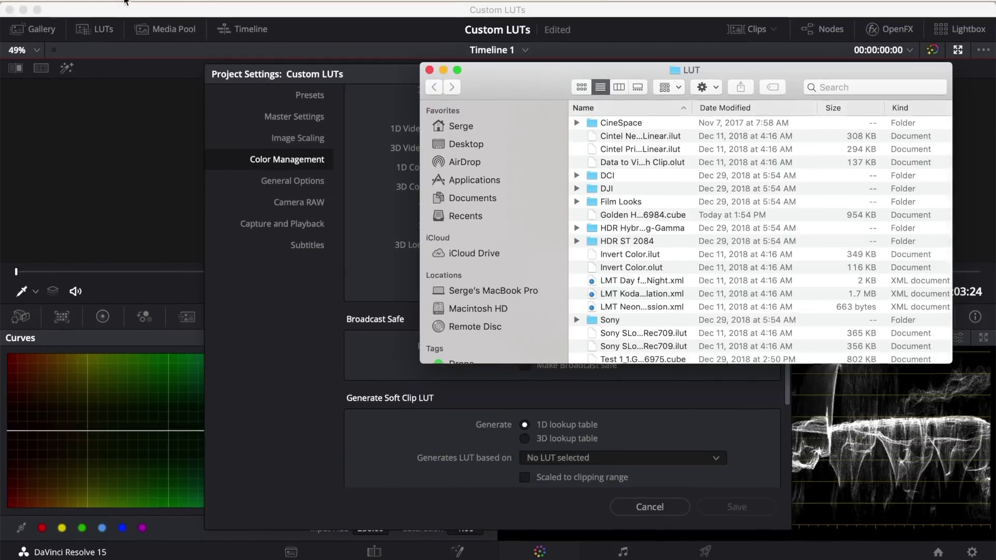
Step: Open a second Finder window showing the Desktop folder
mouse_move(125, 1)
click(88, 7)
click(129, 26)
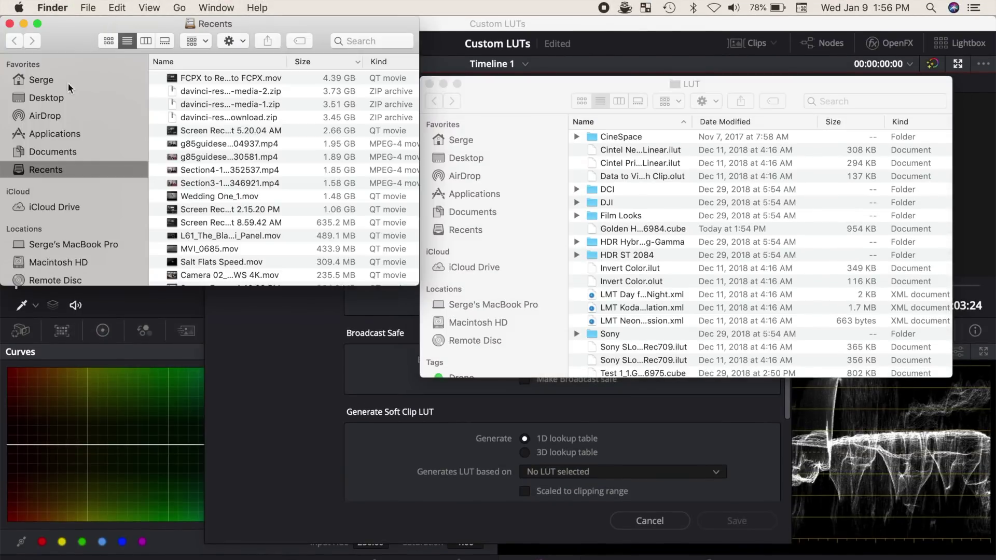
click(52, 99)
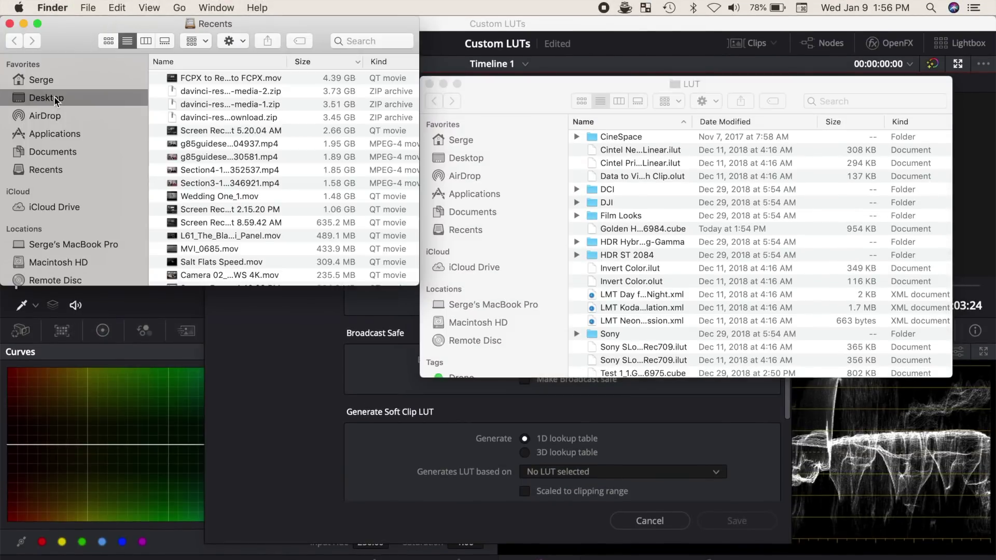
scroll(619, 272, up, 3)
Step: Drag the Golden Hour .cube file from the LUT folder onto the Desktop
click(618, 265)
click(619, 266)
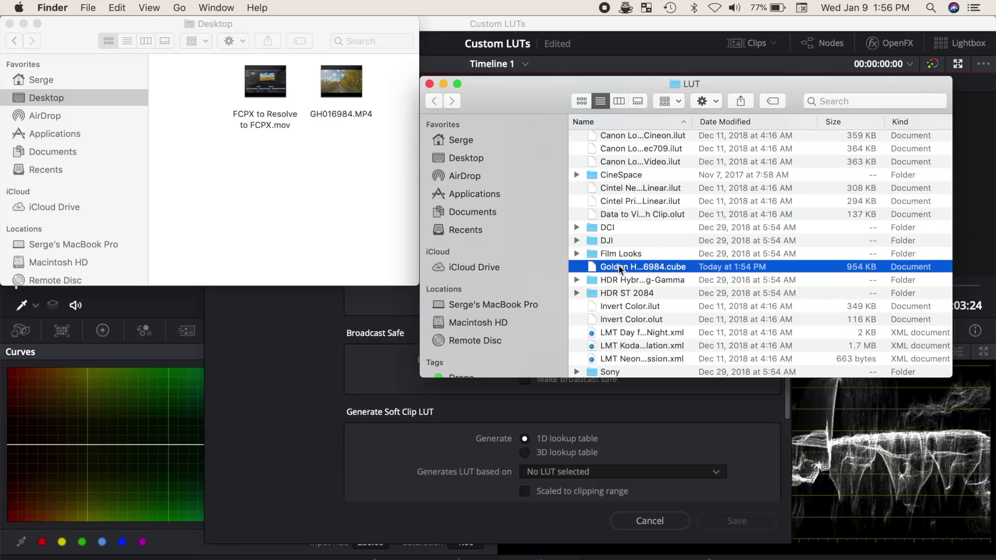
drag(618, 265, 307, 210)
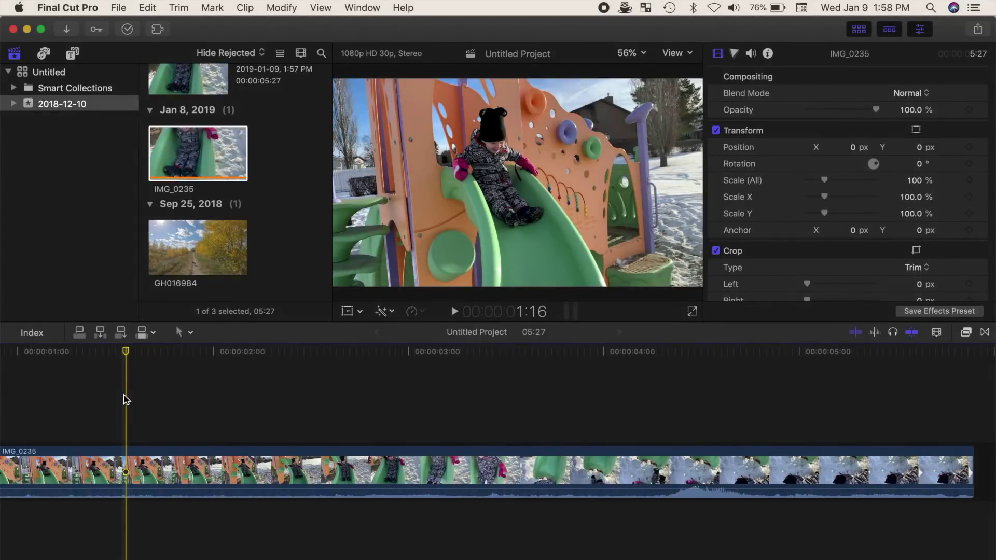
Step: Apply the Custom LUT effect from the Color effects to the IMG_0235 clip
click(967, 335)
scroll(782, 505, down, 4)
click(772, 469)
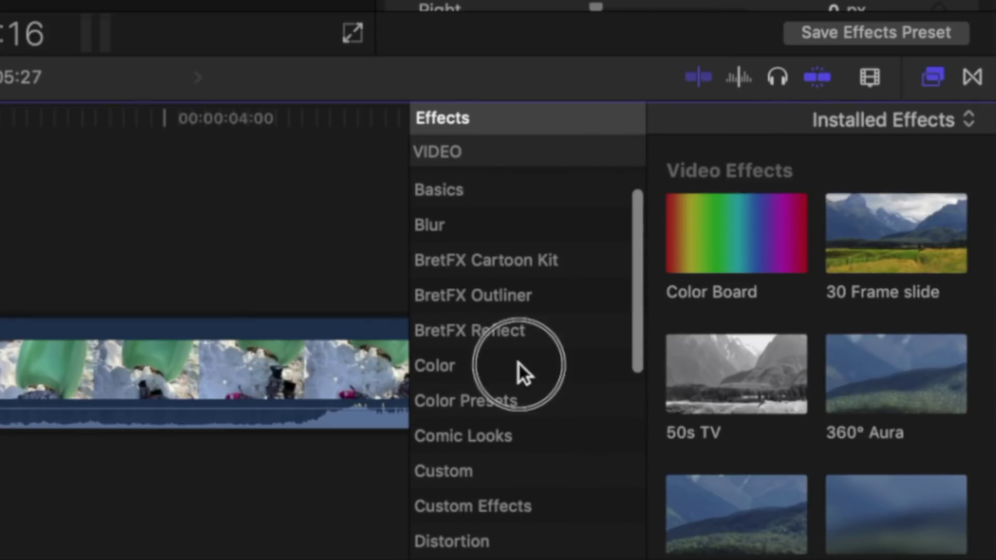
scroll(750, 326, down, 5)
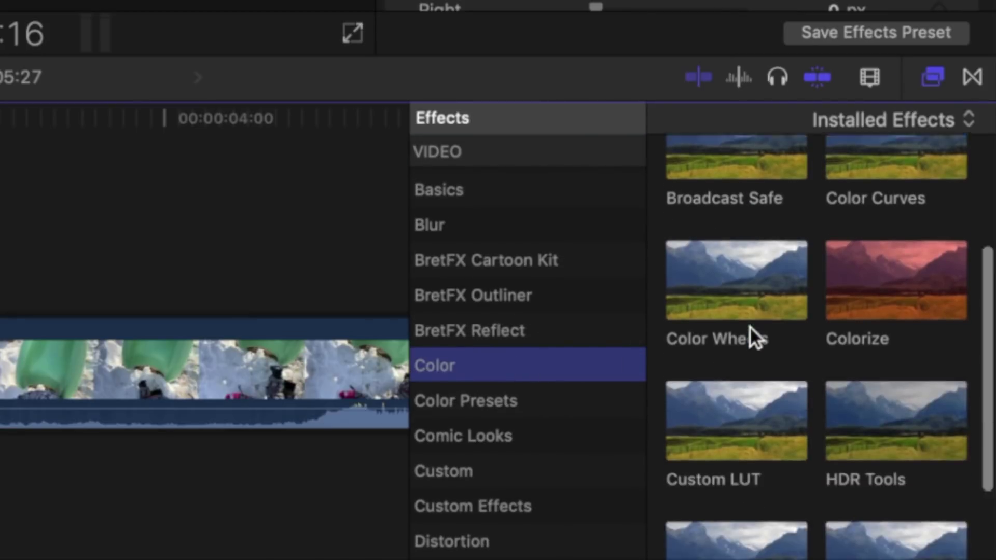
click(724, 417)
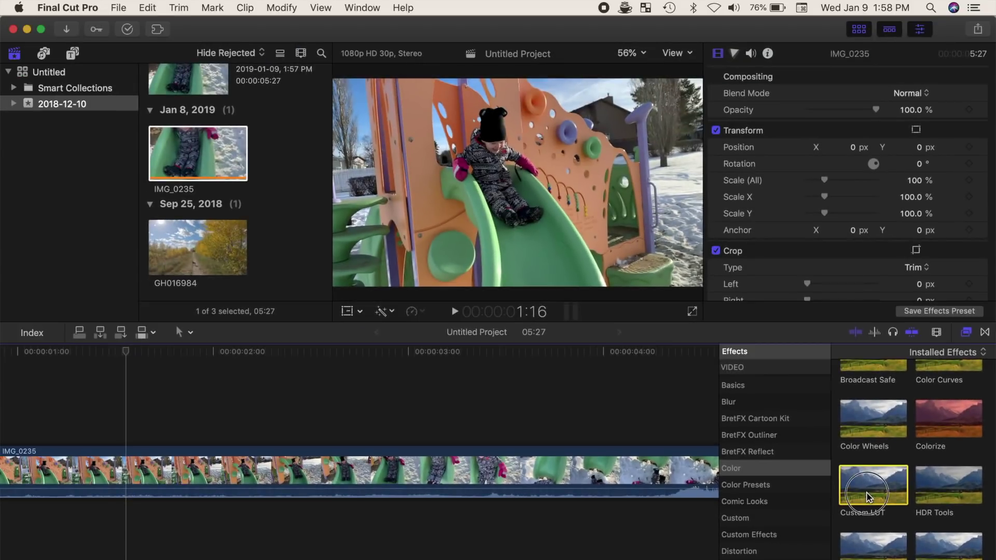
drag(722, 416, 72, 399)
drag(560, 486, 520, 484)
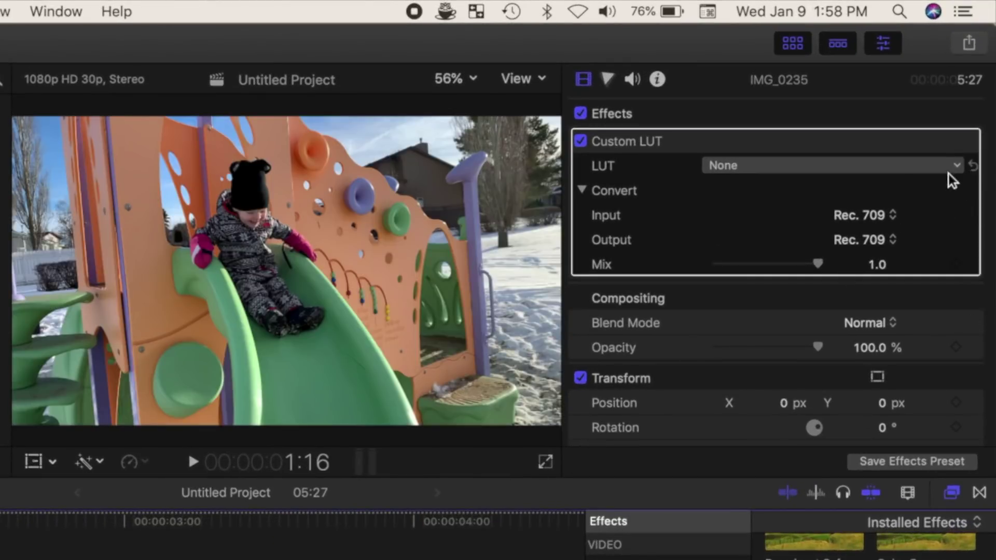
Step: Load Golden Hour_1.GH016984.cube from the Desktop as the effect's custom LUT
click(957, 167)
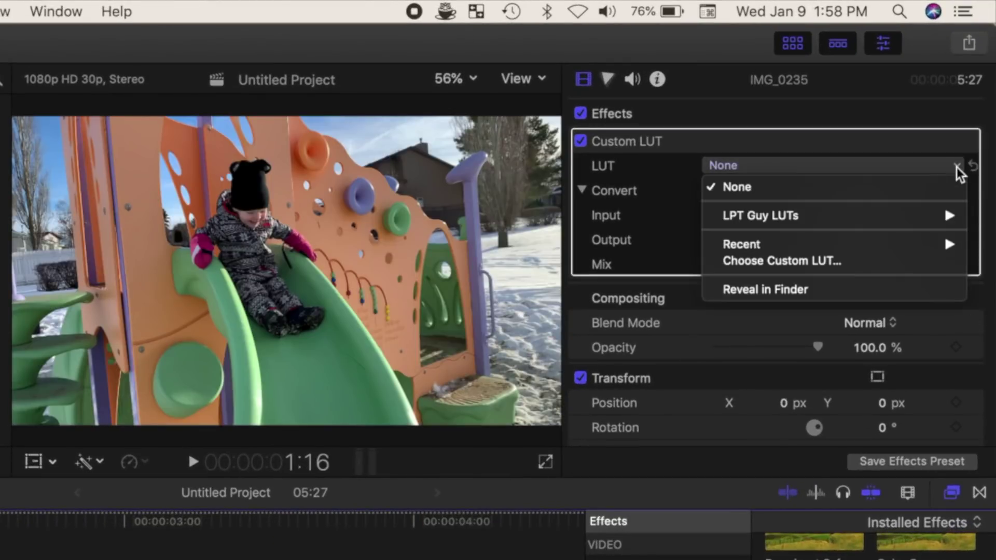
click(897, 264)
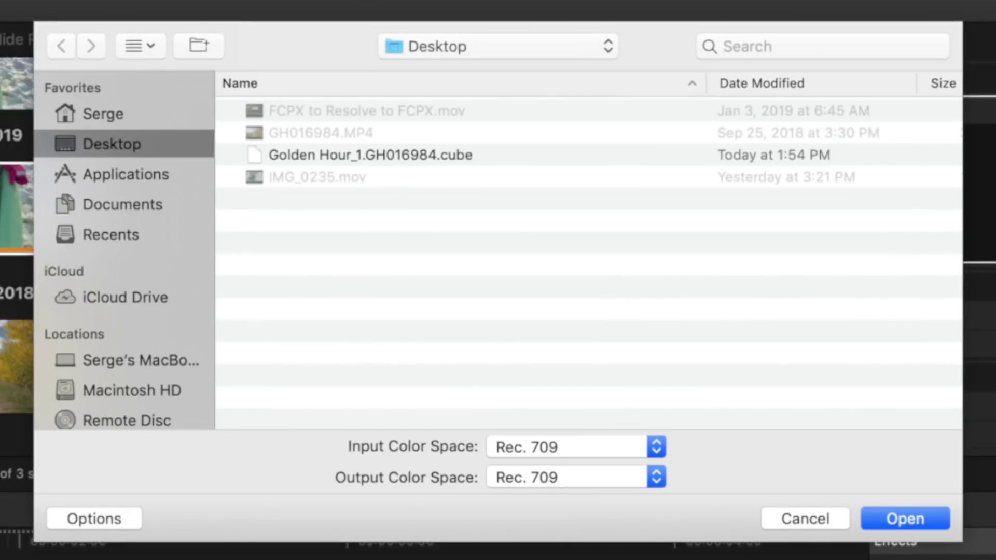
click(449, 154)
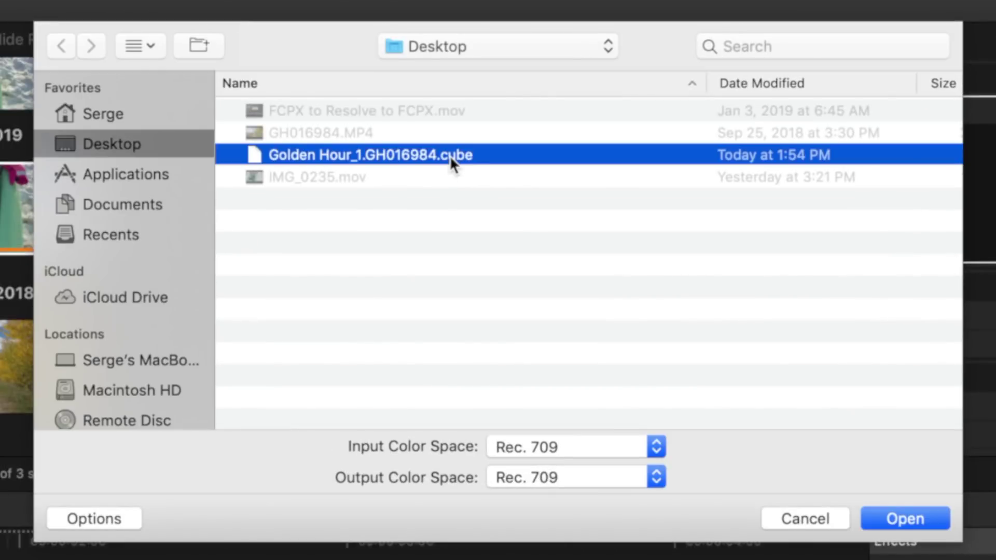
click(904, 518)
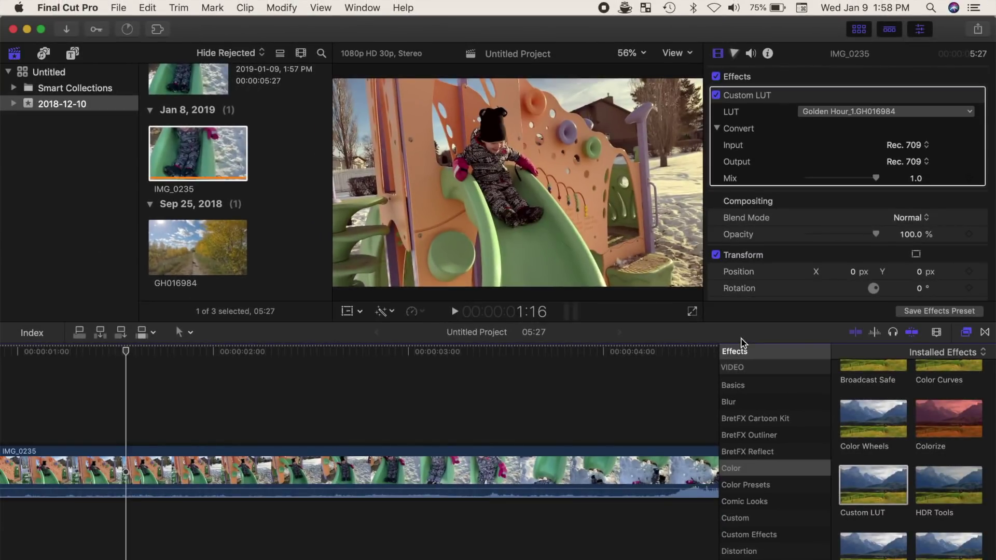
click(717, 96)
click(716, 96)
click(716, 96)
click(716, 95)
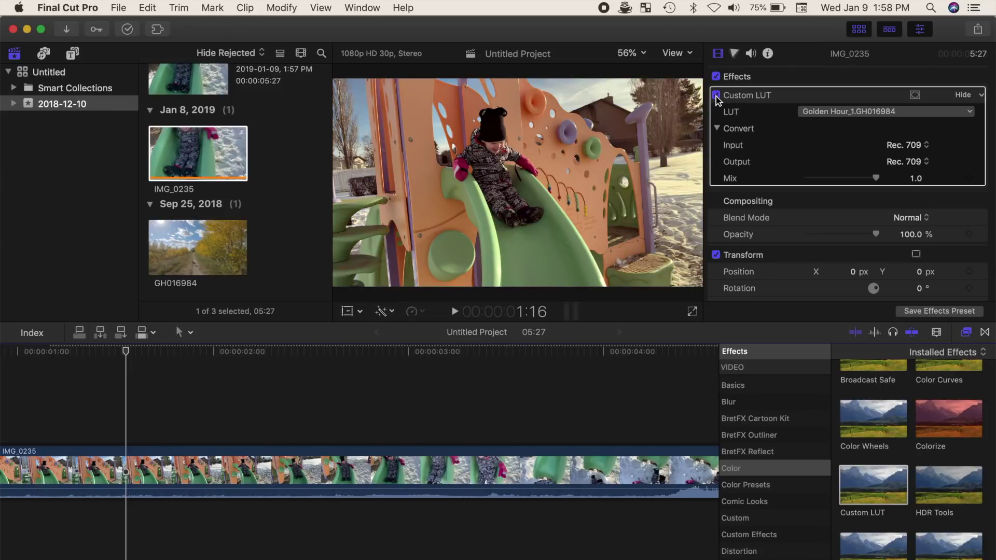